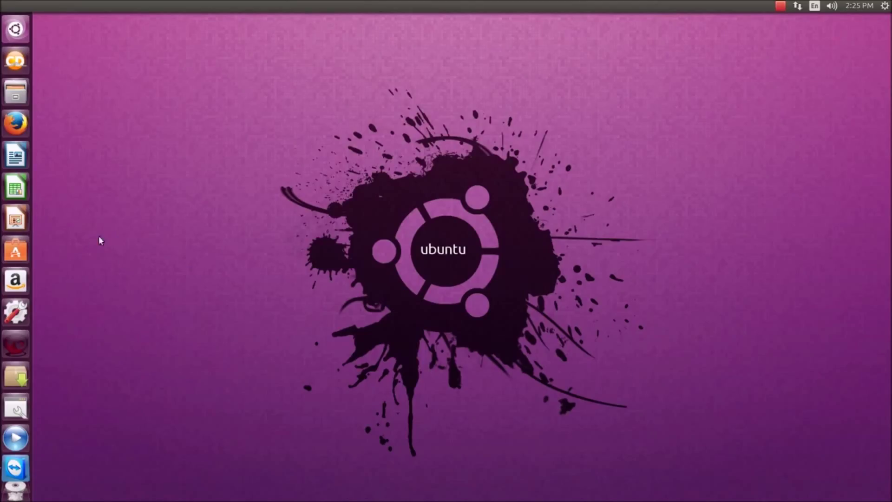
# - Search Software Center for 'dock' and open Cairo-Dock's details to confirm it is installed
pyautogui.click(19, 255)
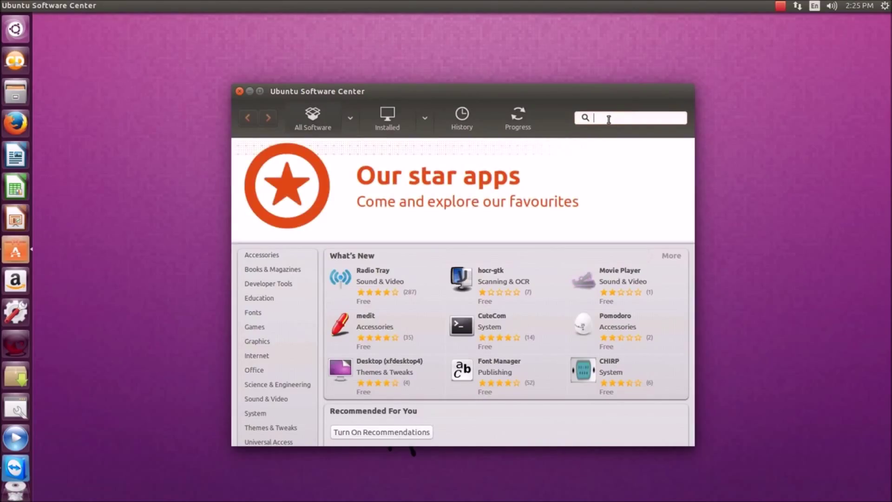
pyautogui.write('dock')
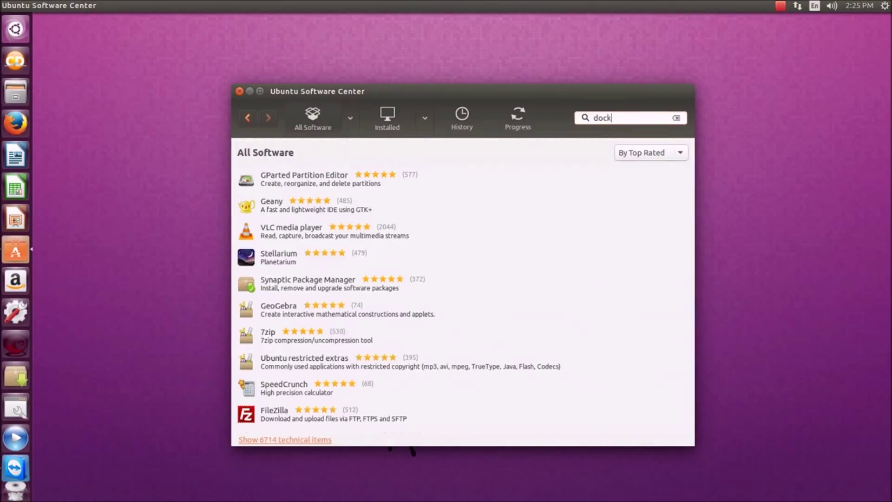
pyautogui.click(310, 185)
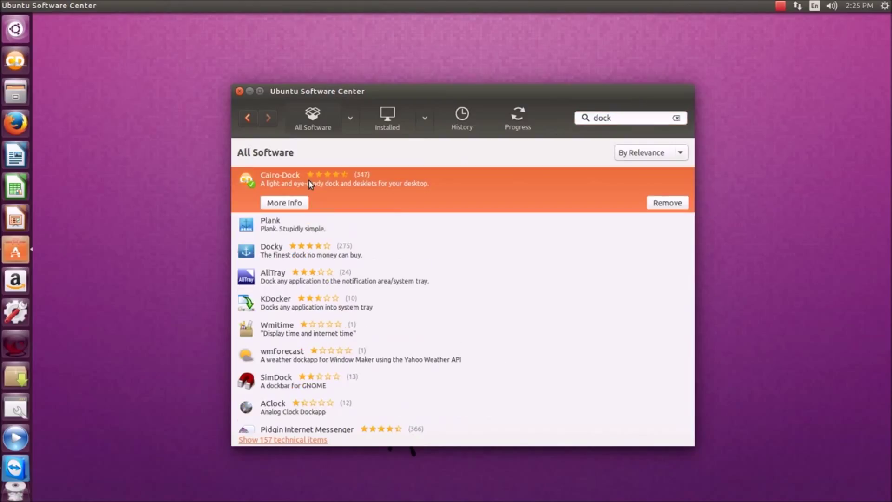
pyautogui.doubleClick(365, 190)
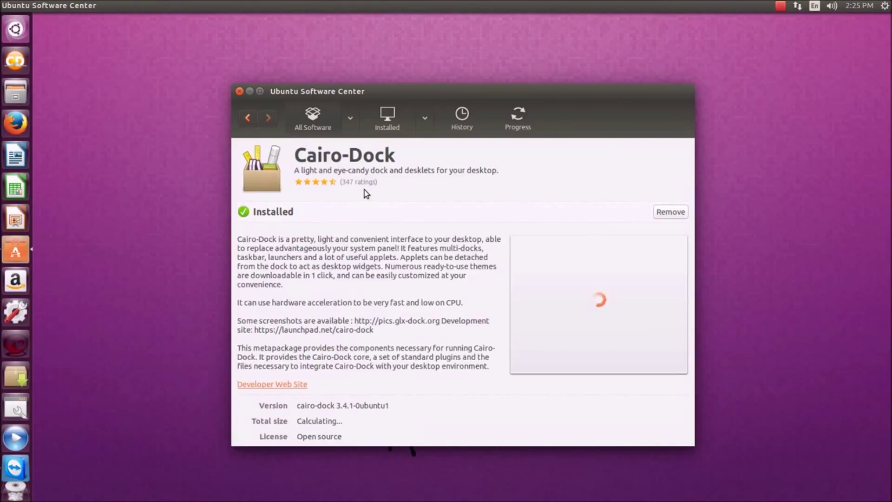
pyautogui.click(247, 117)
pyautogui.doubleClick(617, 118)
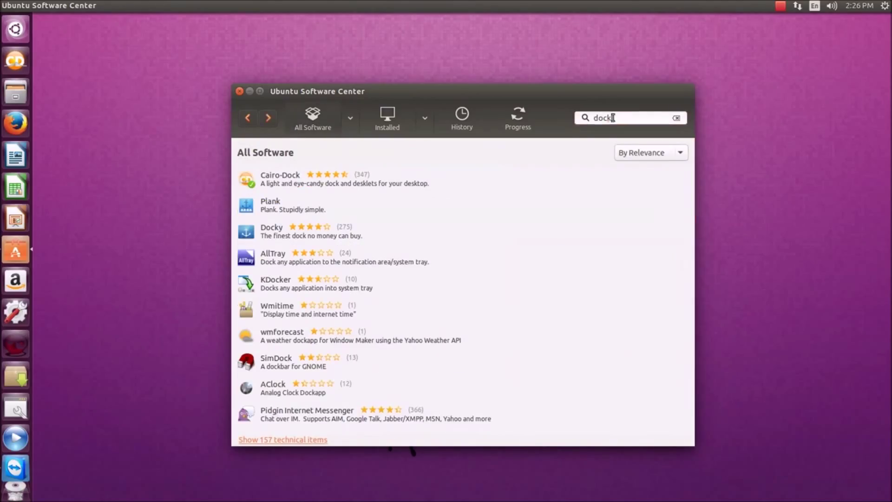
# - Search for 'compiz' and open the CompizConfig Settings Manager details showing it installed
pyautogui.write('compi')
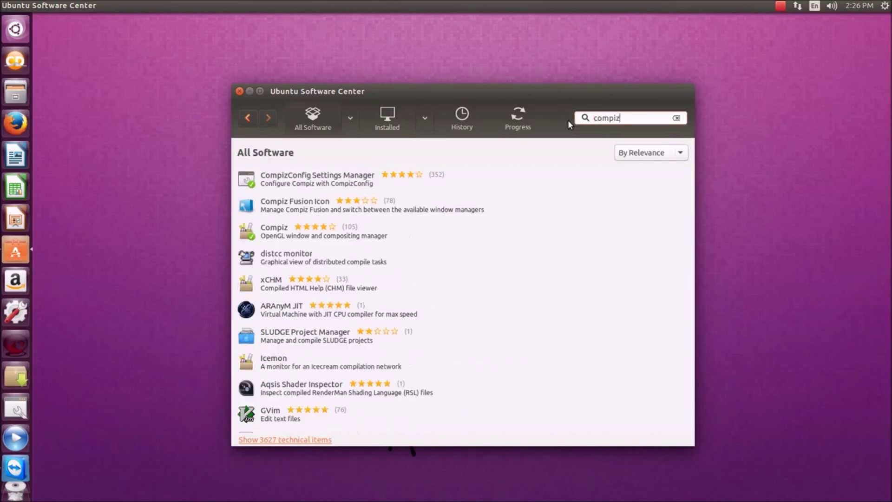
pyautogui.write('z')
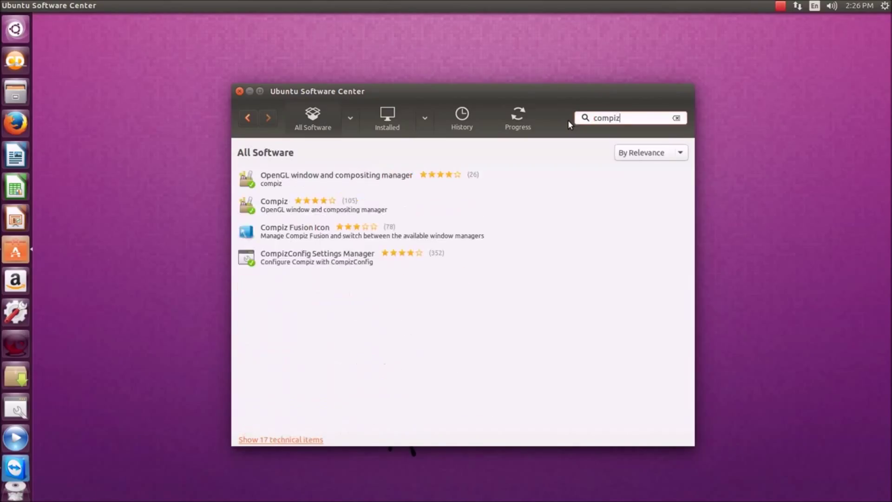
pyautogui.click(315, 266)
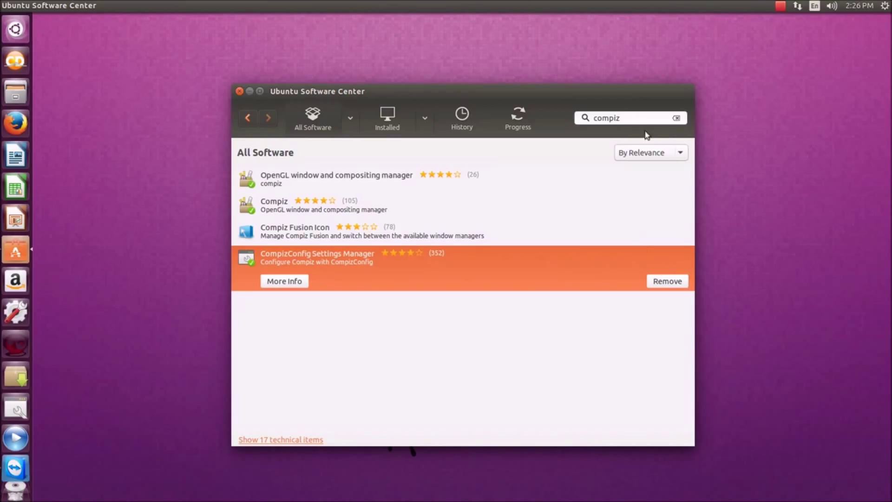
pyautogui.moveTo(633, 118); pyautogui.dragTo(593, 118)
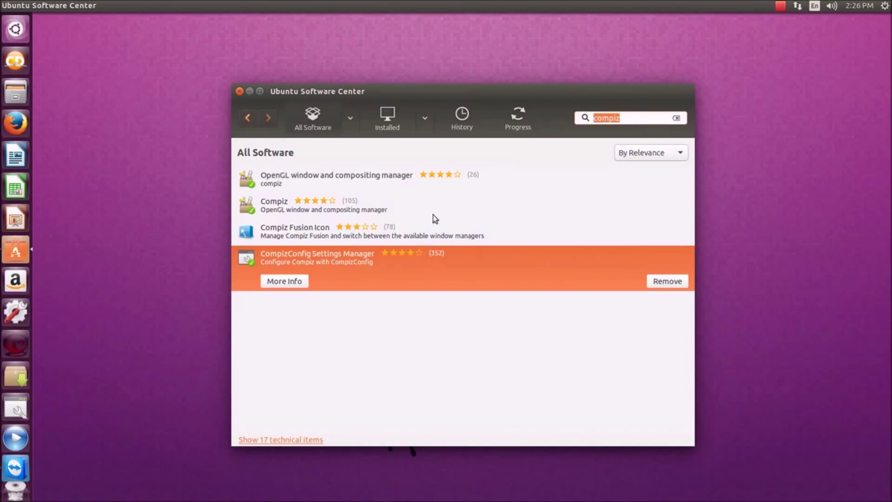
pyautogui.doubleClick(381, 248)
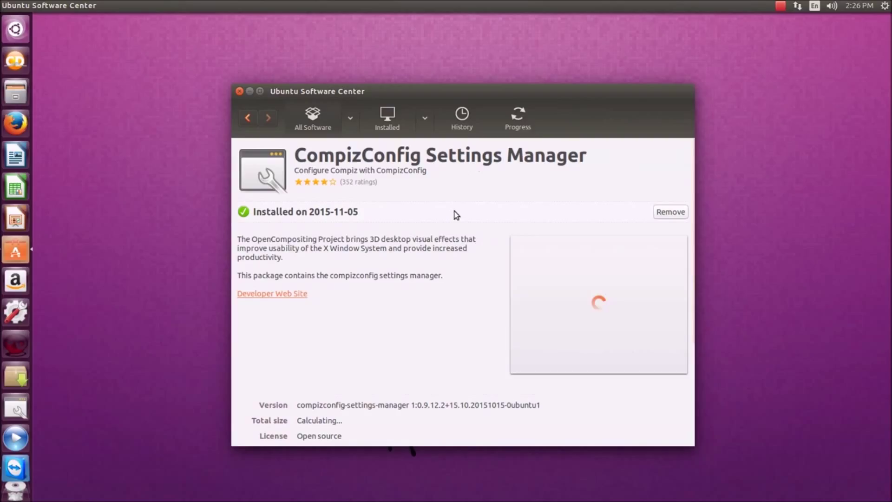
pyautogui.click(251, 118)
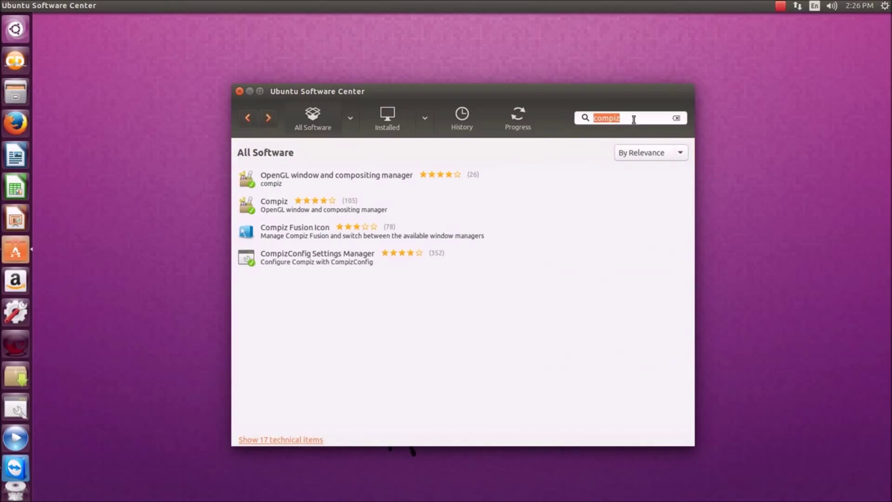
pyautogui.click(618, 118)
pyautogui.doubleClick(607, 117)
# - Search 'synap', check Synaptic Package Manager shows as installed, then close Software Center
pyautogui.write('sy')
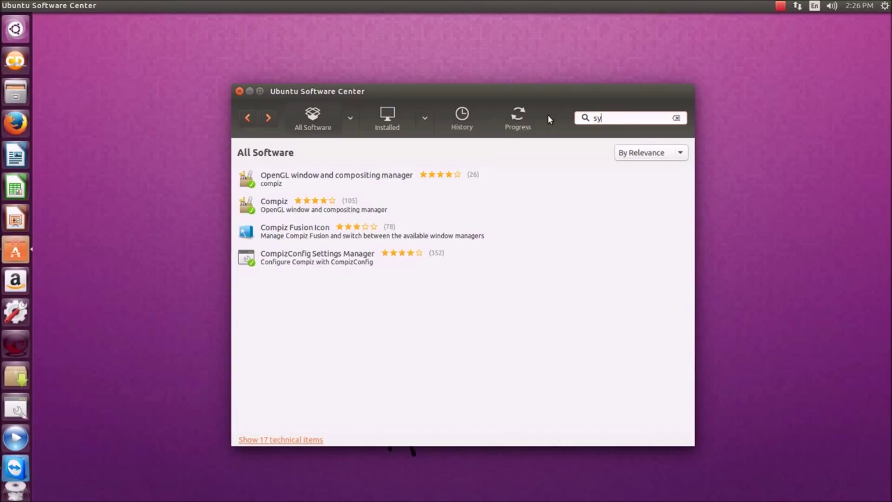
pyautogui.write('nap')
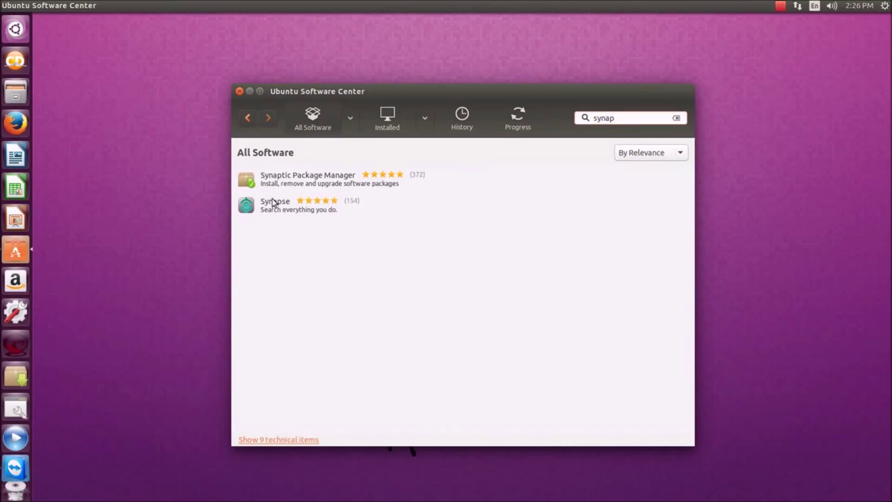
pyautogui.click(352, 175)
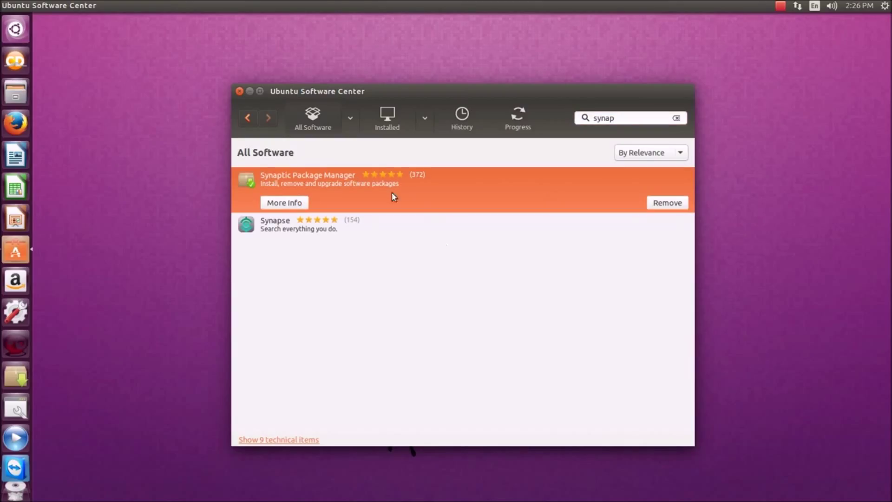
pyautogui.doubleClick(375, 182)
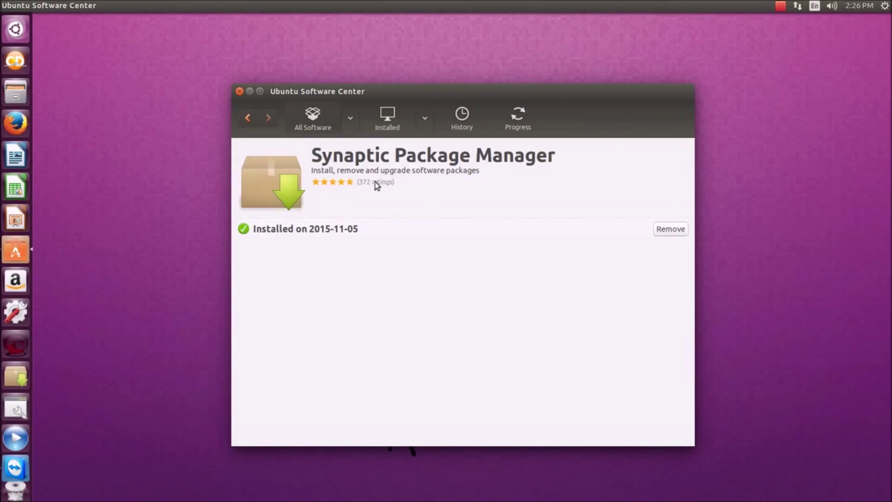
pyautogui.click(240, 91)
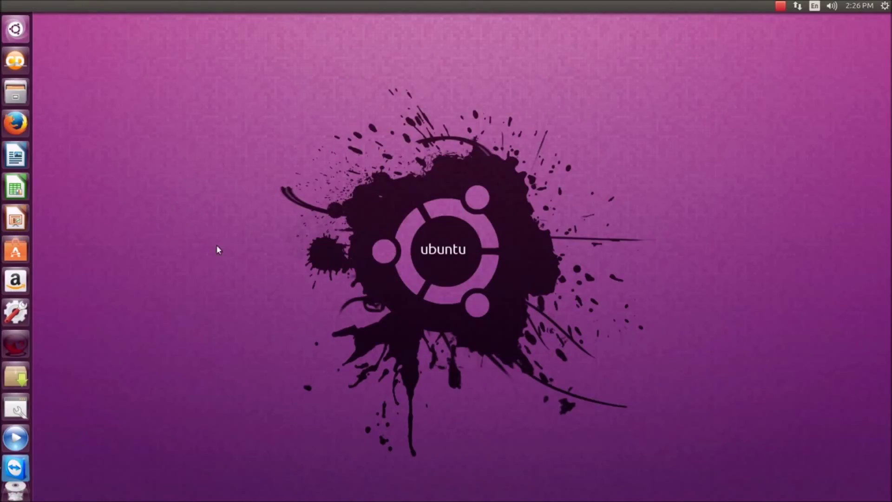
# - Review the Change Desktop Background appearance settings, close them, and bring up the session menu
pyautogui.rightClick(278, 106)
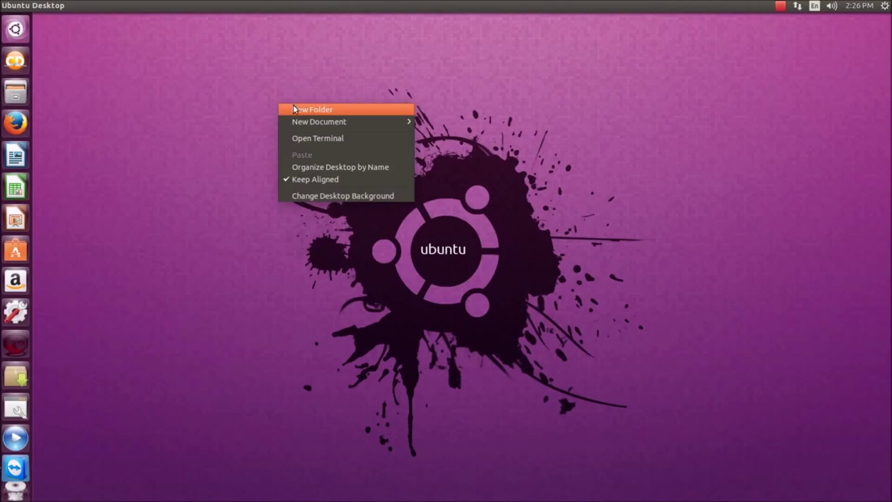
pyautogui.click(186, 98)
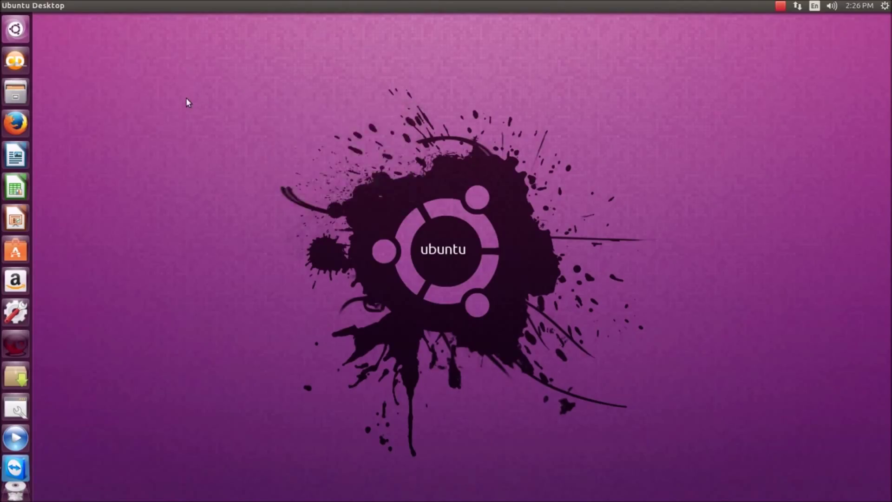
pyautogui.rightClick(187, 98)
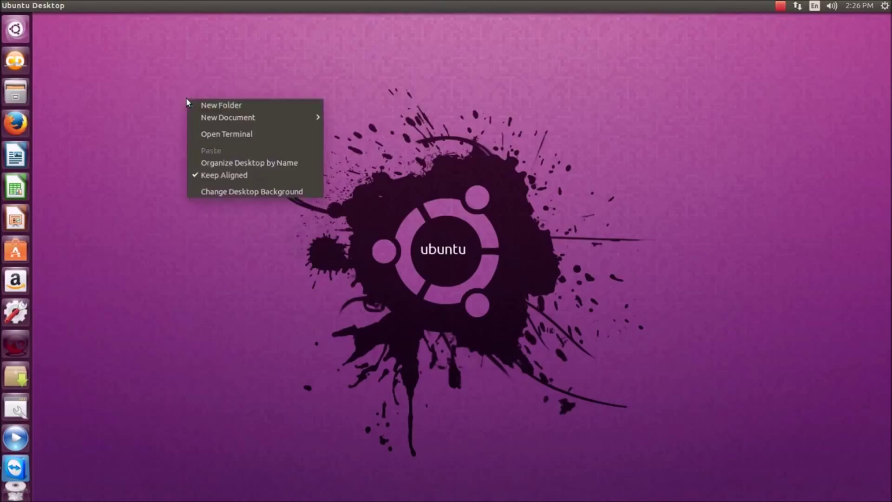
pyautogui.click(257, 195)
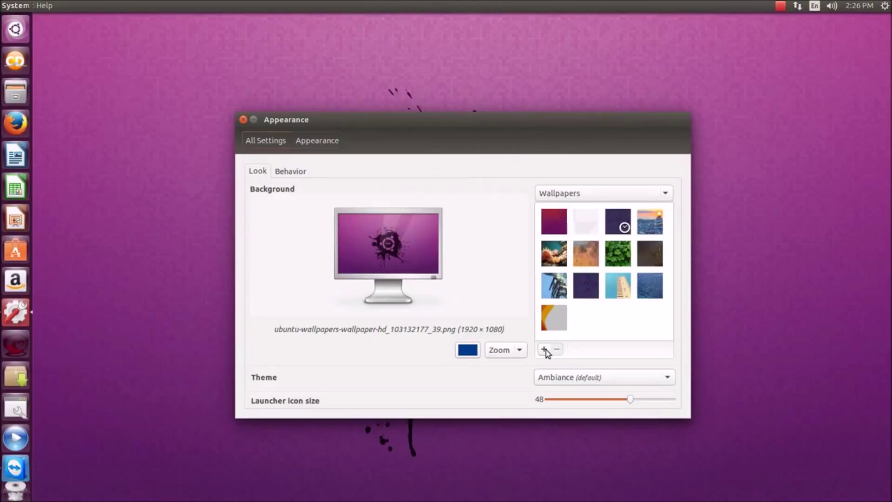
pyautogui.click(243, 120)
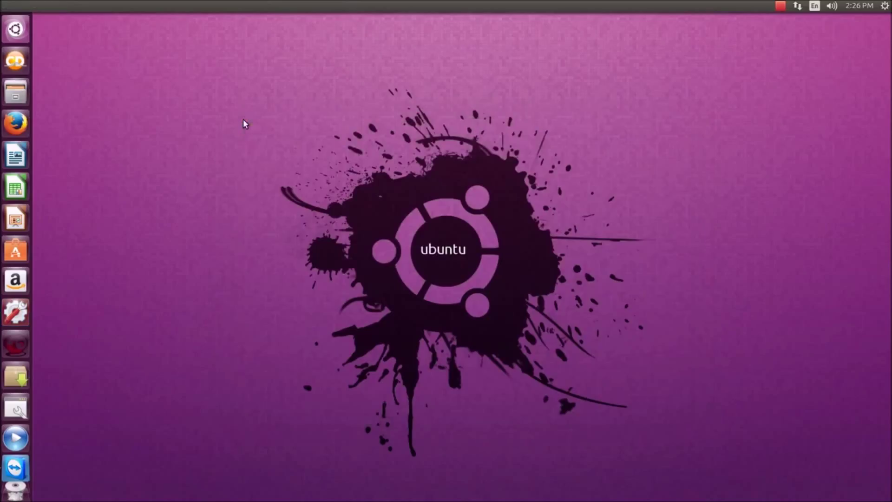
pyautogui.click(884, 6)
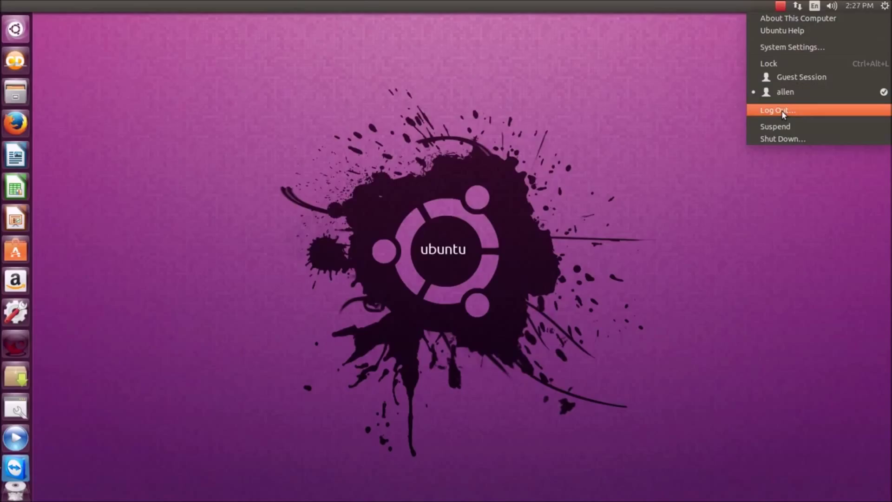
# - Log out and sign back in using the Cairo-Dock (GNOME) session
pyautogui.click(782, 8)
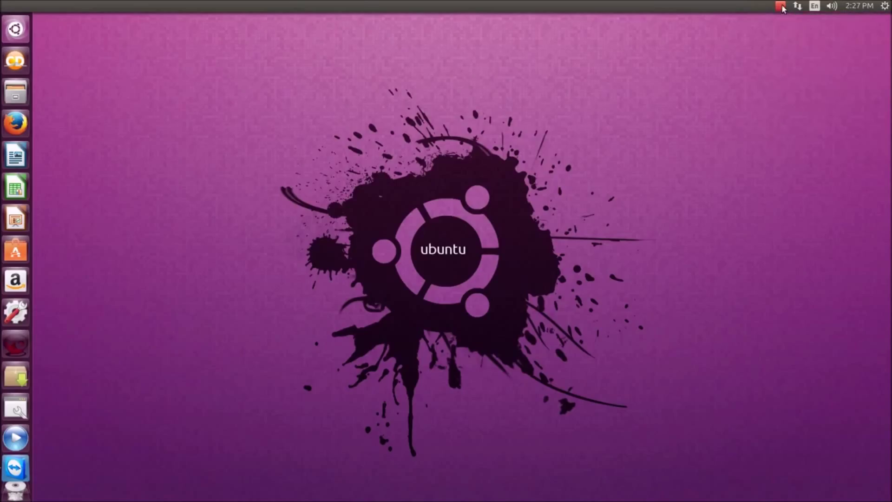
pyautogui.click(782, 8)
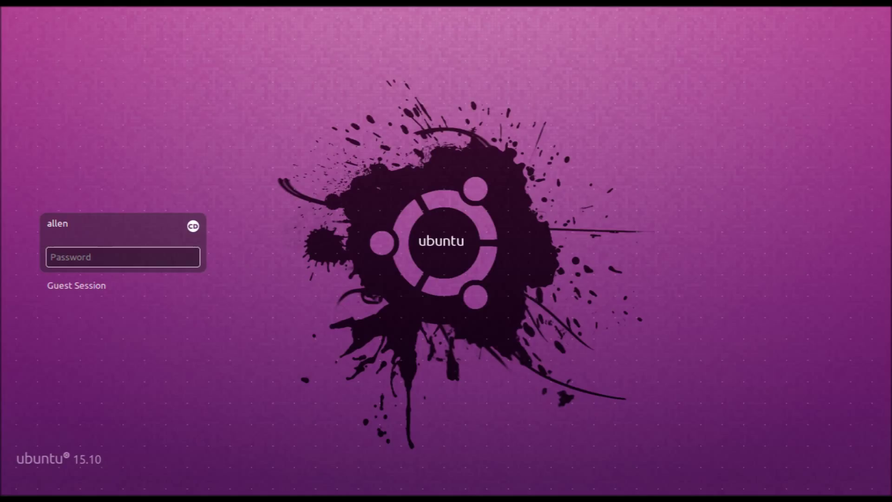
pyautogui.click(194, 226)
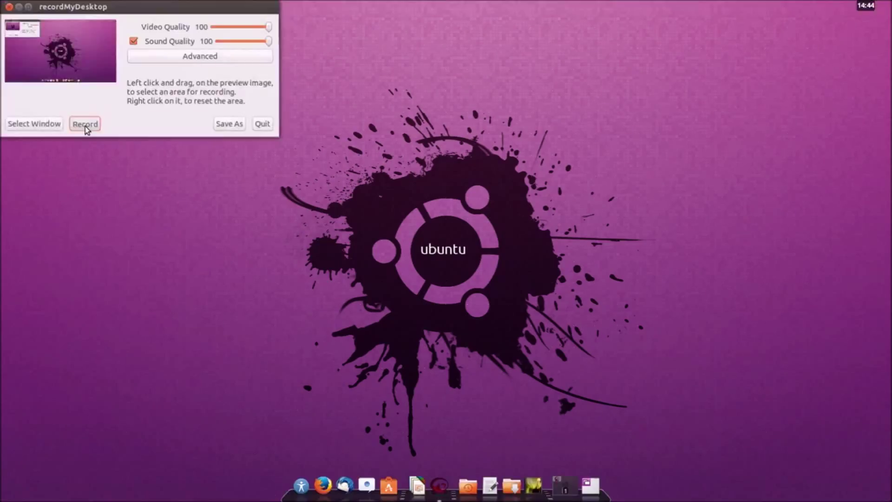
pyautogui.click(85, 124)
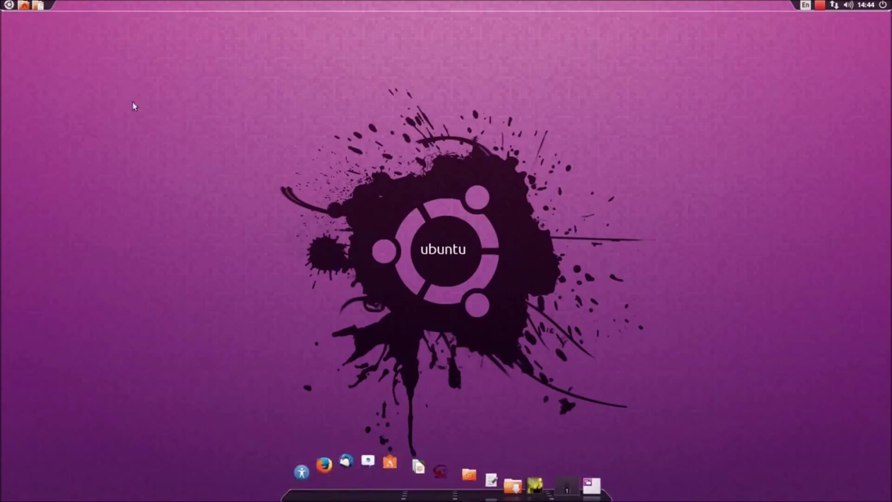
# - Open Cairo-Dock > Configure from the dock's right-click menu
pyautogui.click(7, 6)
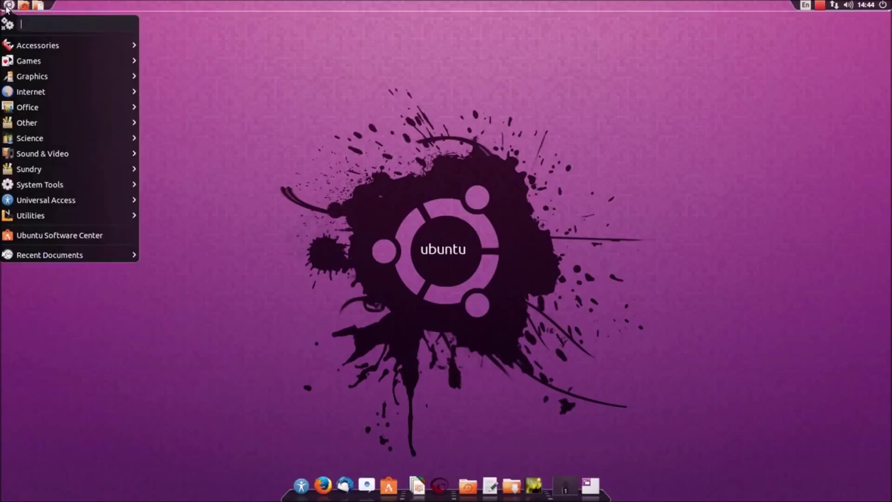
pyautogui.click(456, 207)
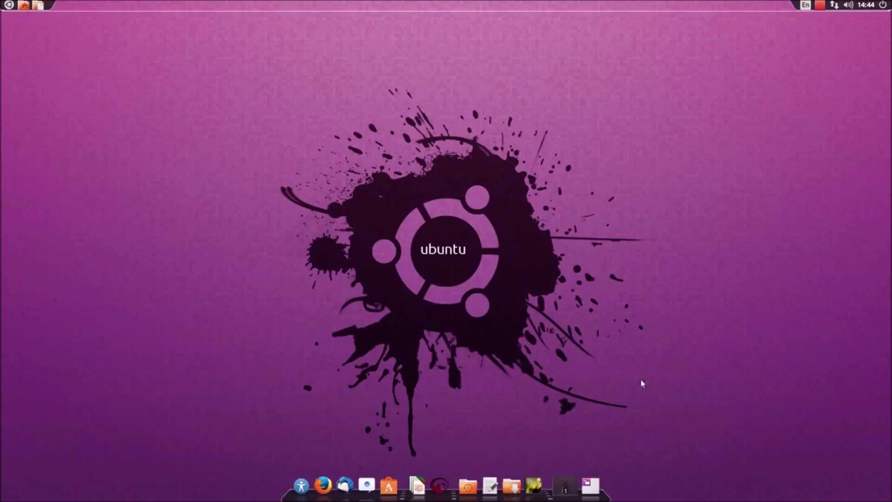
pyautogui.rightClick(549, 496)
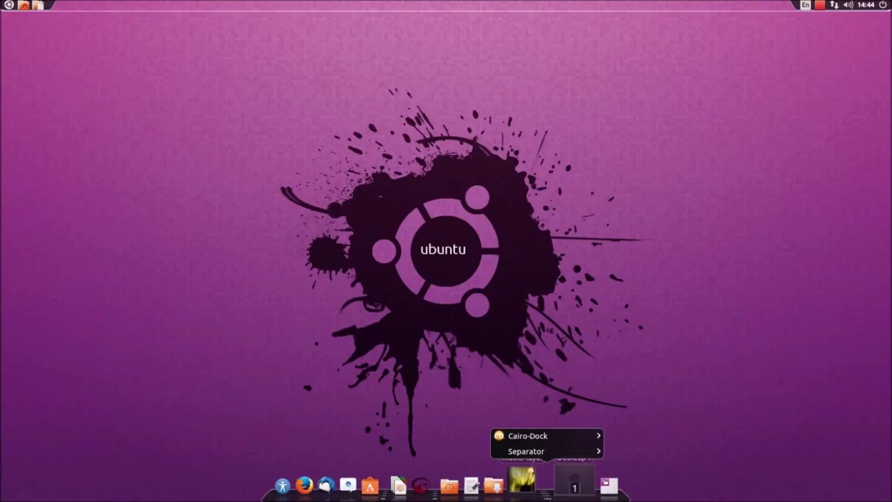
pyautogui.moveTo(518, 436)
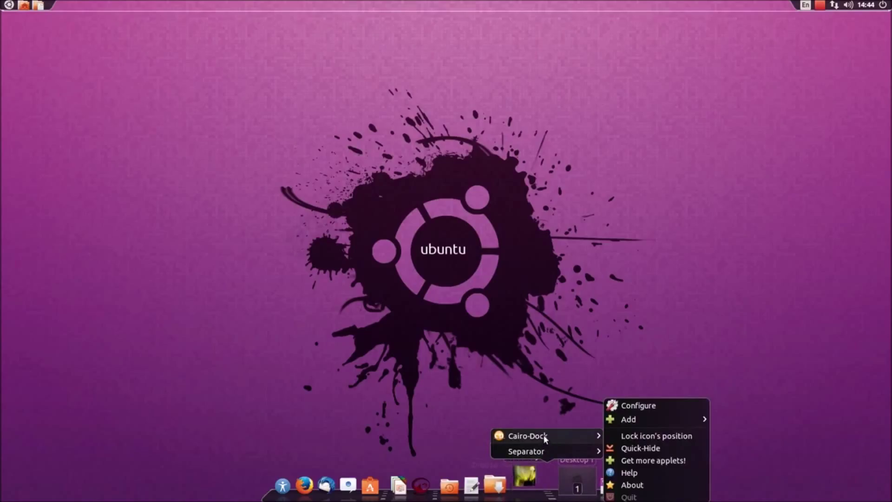
pyautogui.click(640, 405)
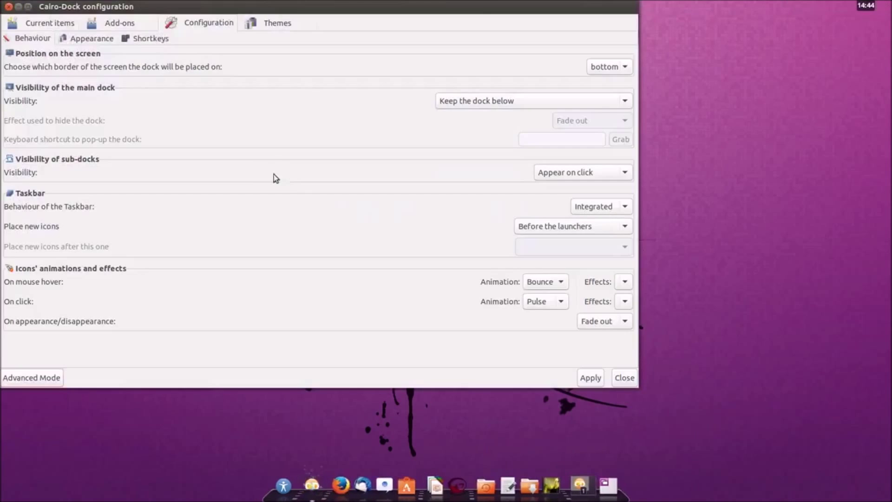
# - Set main dock visibility to 'Reserve space for the dock' and maximize the configuration window
pyautogui.moveTo(131, 4); pyautogui.dragTo(314, 43)
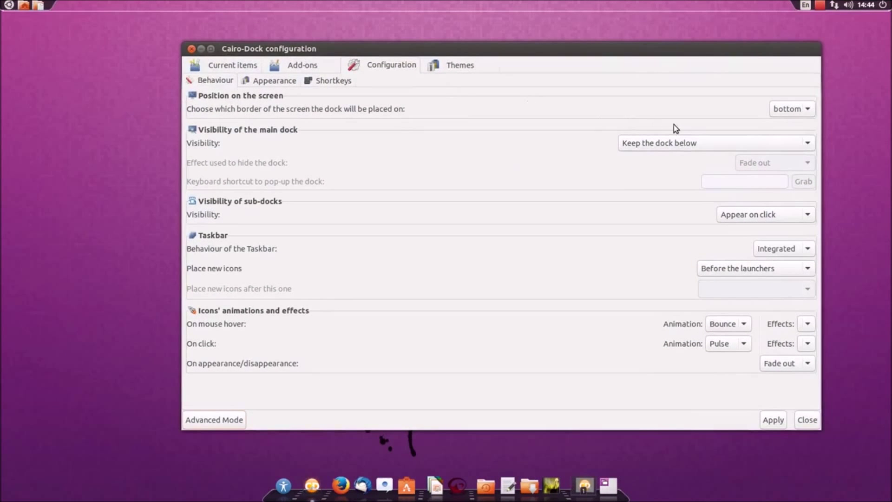
pyautogui.click(212, 49)
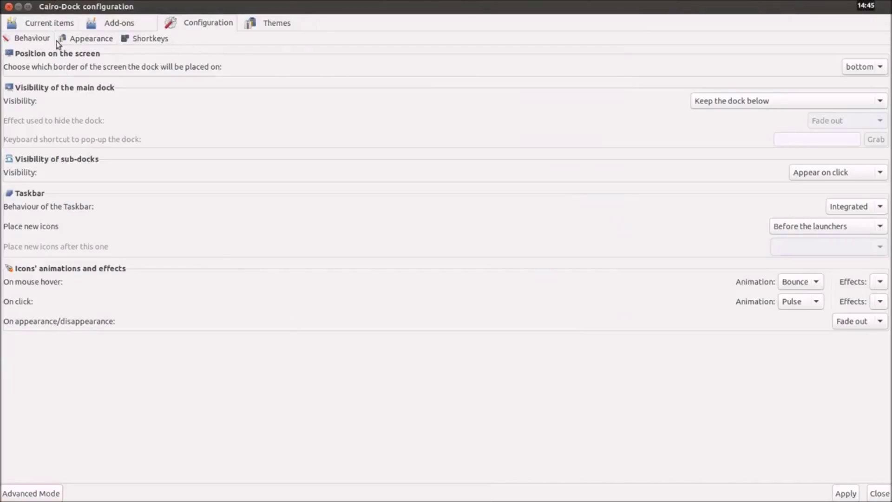
pyautogui.click(28, 6)
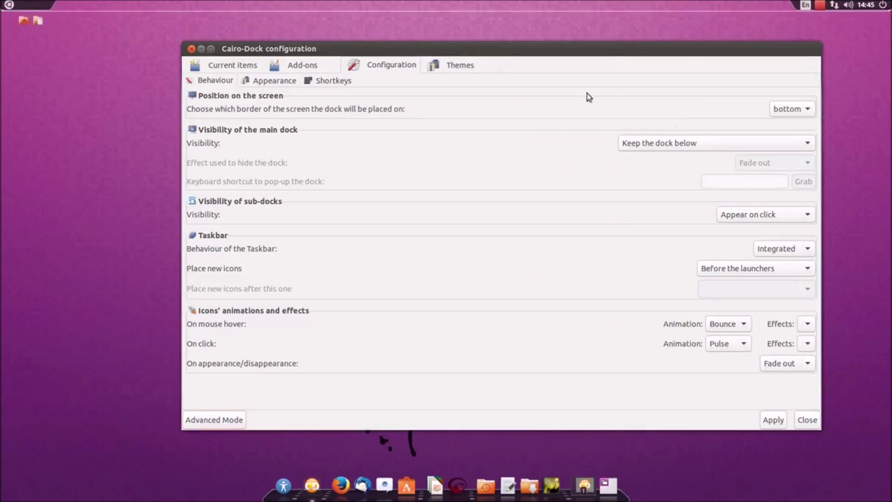
pyautogui.click(701, 146)
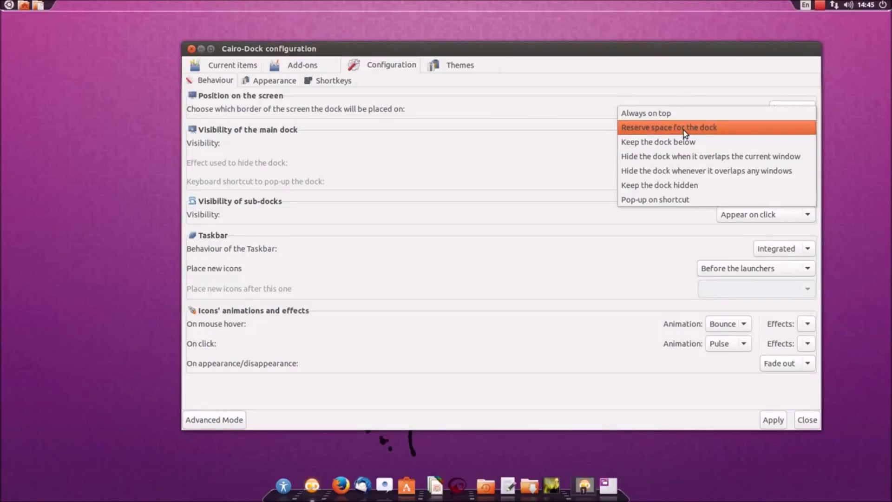
pyautogui.click(684, 130)
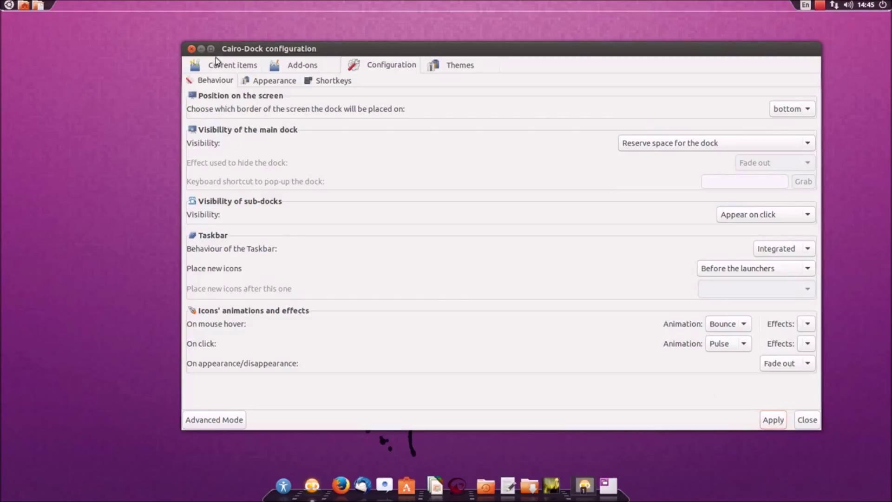
pyautogui.click(211, 49)
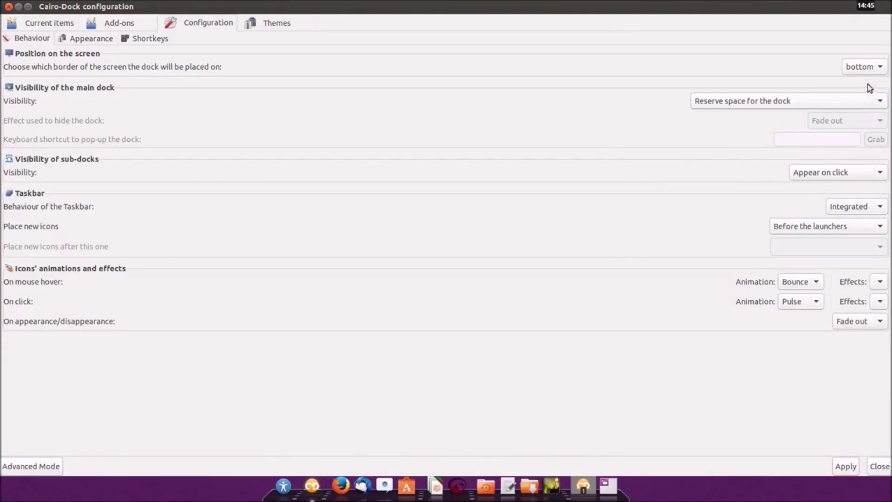
# - Set hover animation to Rotate and click animation to Bounce, apply, and list the themes
pyautogui.click(814, 285)
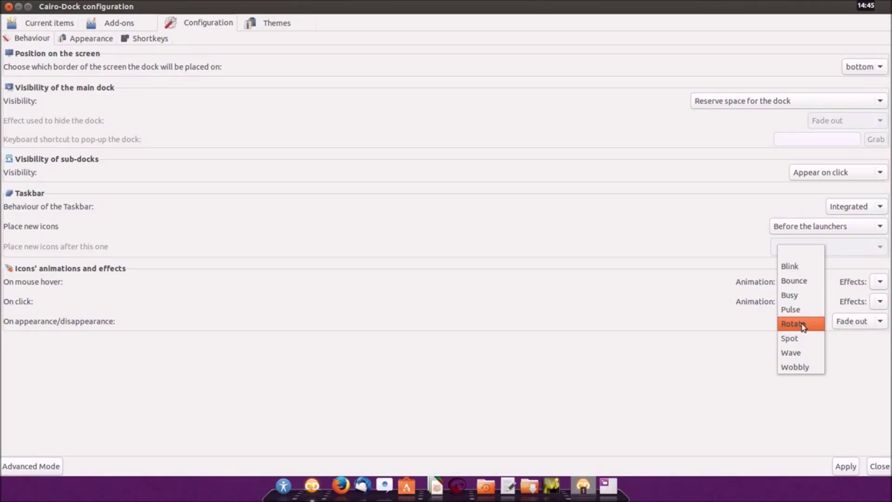
pyautogui.click(802, 323)
pyautogui.click(806, 302)
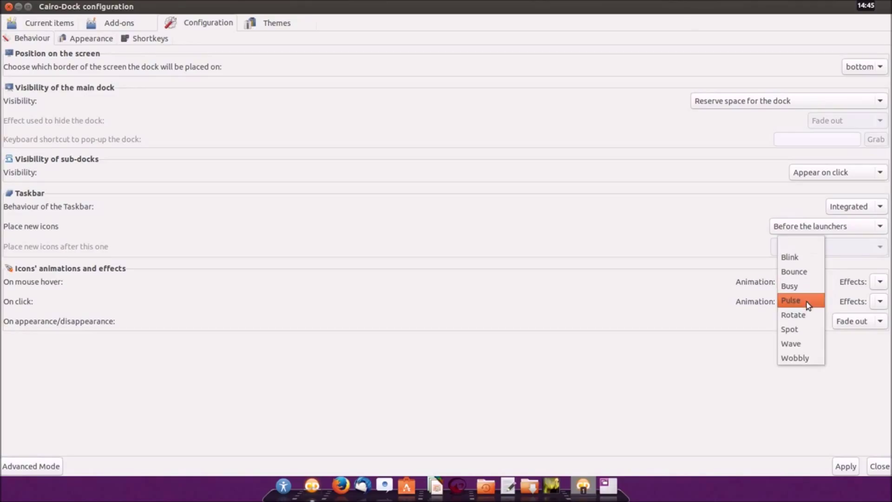
pyautogui.click(800, 275)
pyautogui.click(846, 466)
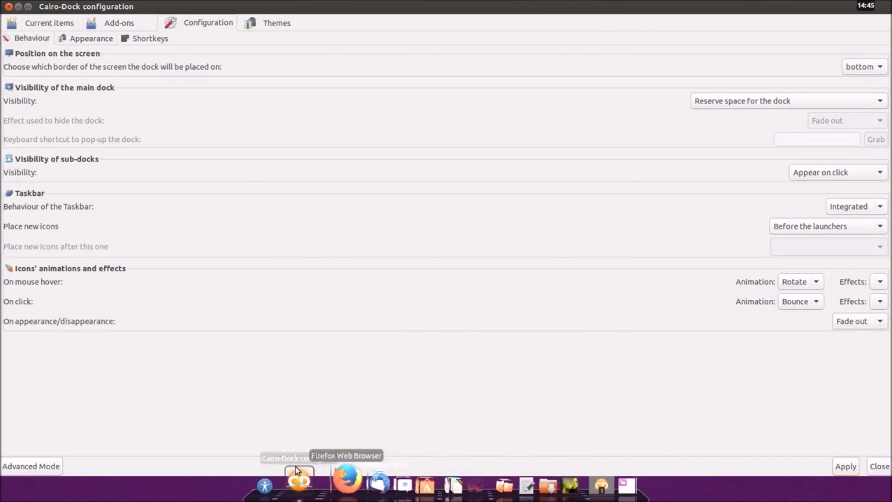
pyautogui.click(284, 24)
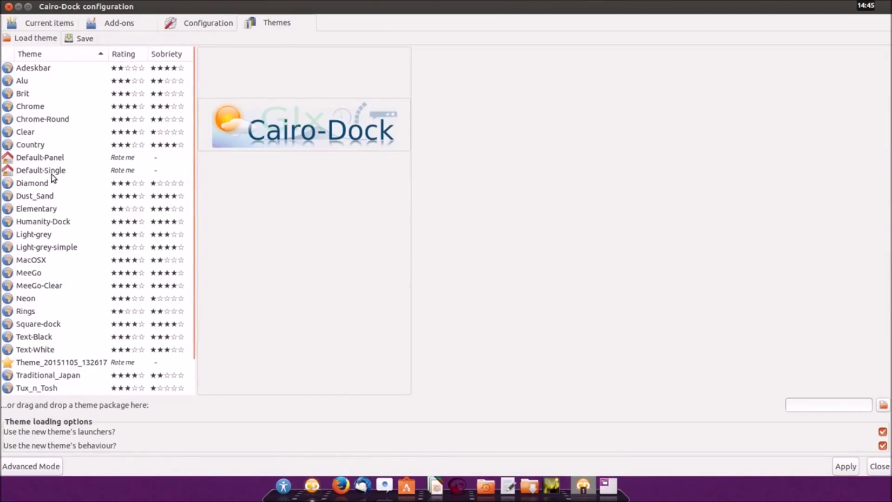
# - Compare the Default-Panel and Default-Single theme previews in a smaller window, ending on Default-Panel
pyautogui.click(24, 157)
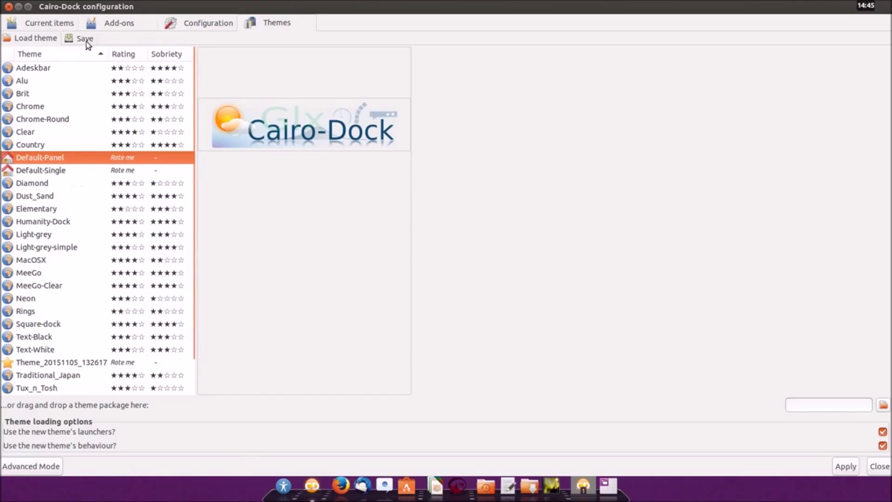
pyautogui.moveTo(181, 41); pyautogui.dragTo(391, 52)
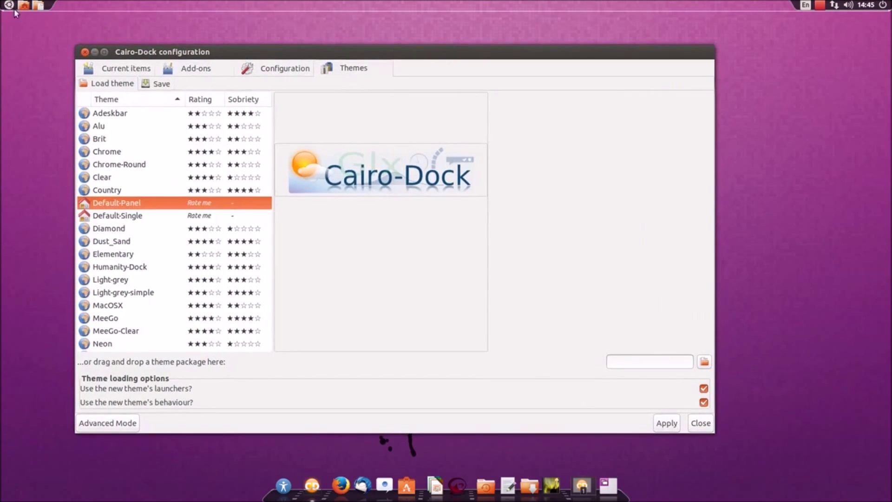
pyautogui.click(116, 216)
pyautogui.click(115, 203)
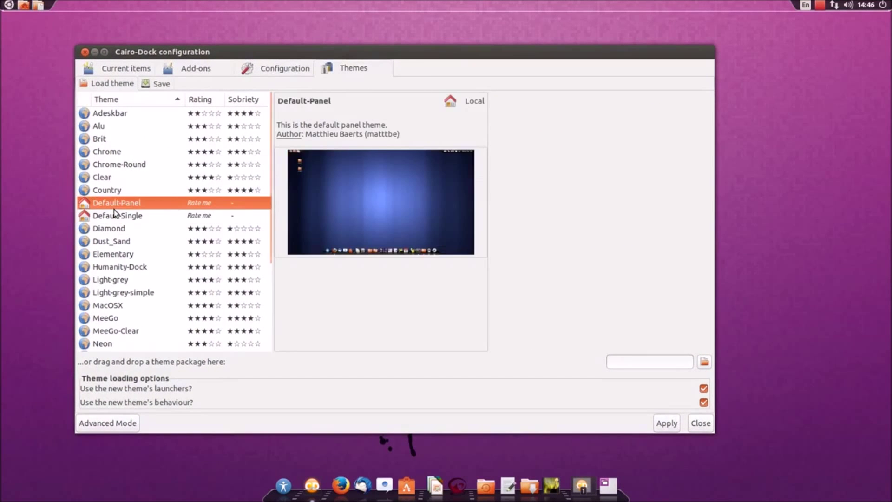
pyautogui.click(8, 5)
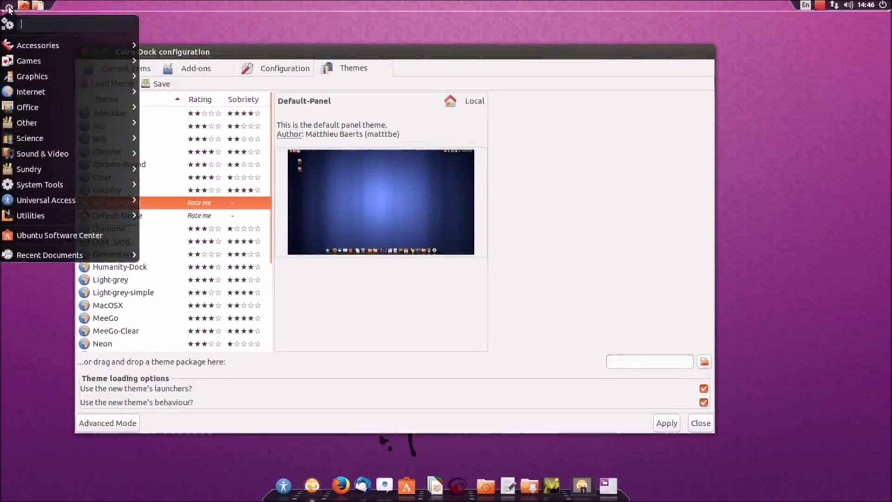
pyautogui.click(161, 216)
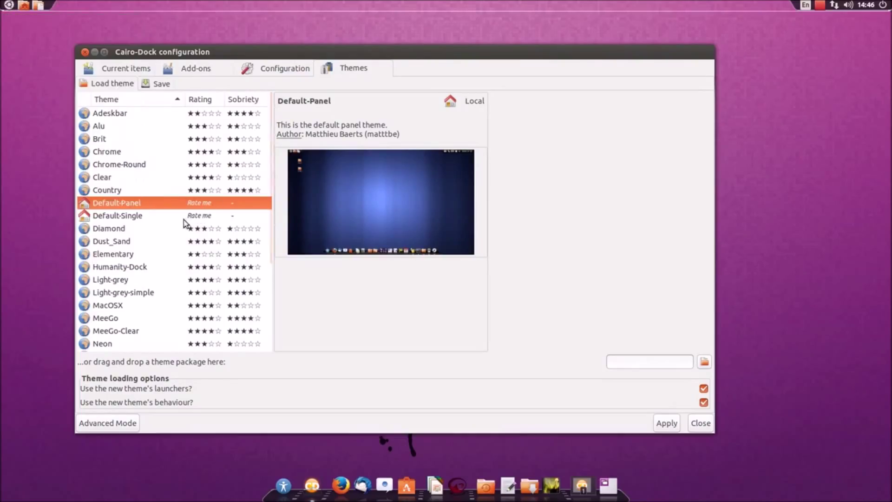
pyautogui.click(126, 218)
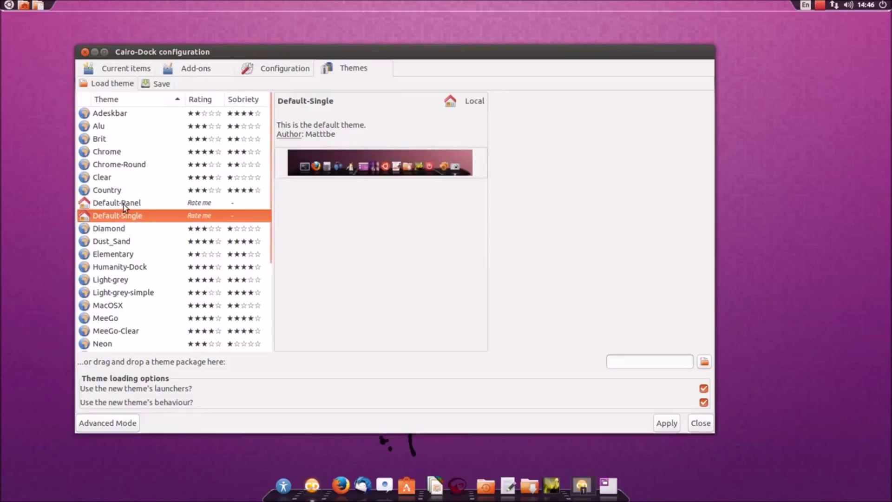
pyautogui.click(124, 205)
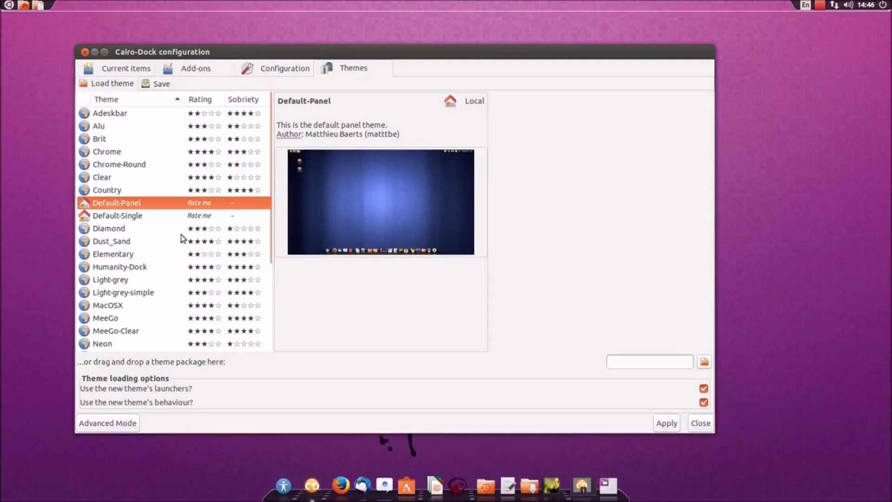
# - Apply the Clear theme, drag its clock desklet to the upper right, then reselect Default-Panel
pyautogui.scroll(-5, 172, 258)
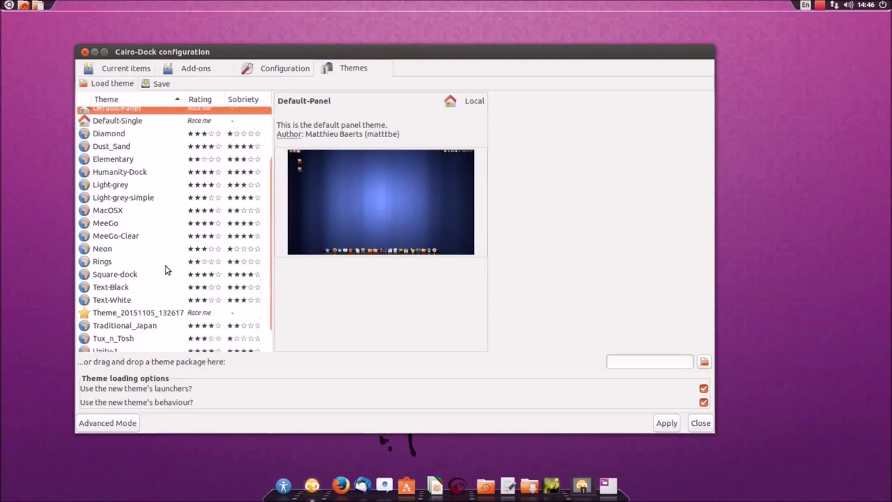
pyautogui.scroll(5, 165, 263)
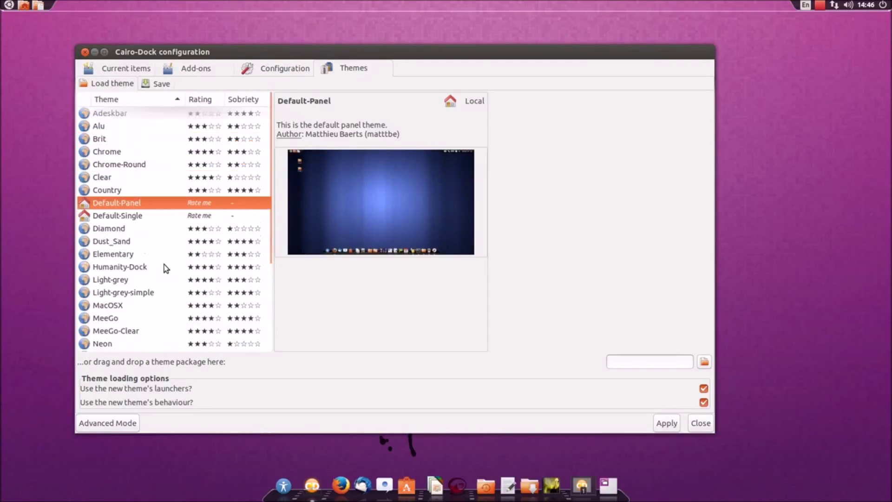
pyautogui.click(118, 182)
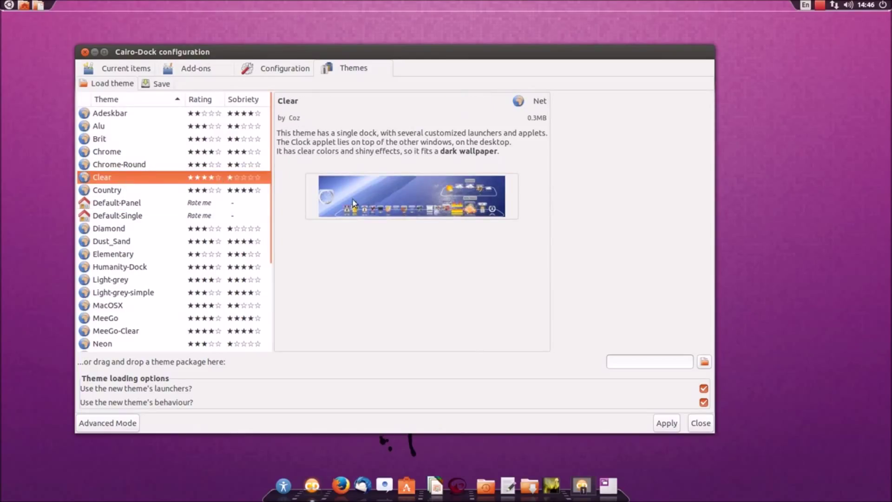
pyautogui.click(676, 423)
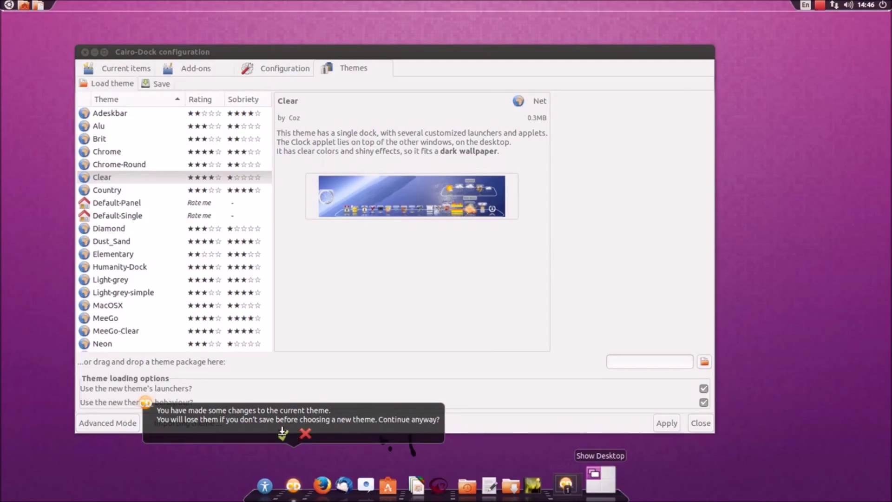
pyautogui.click(282, 434)
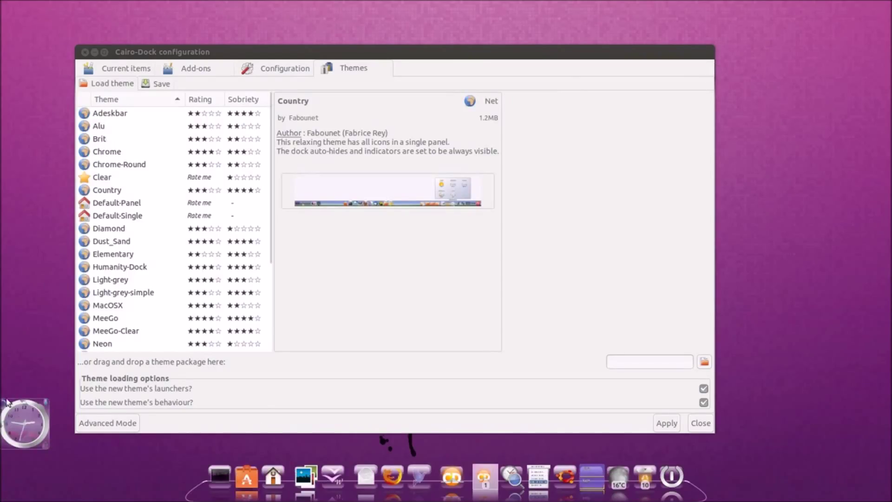
pyautogui.moveTo(14, 409); pyautogui.dragTo(820, 92)
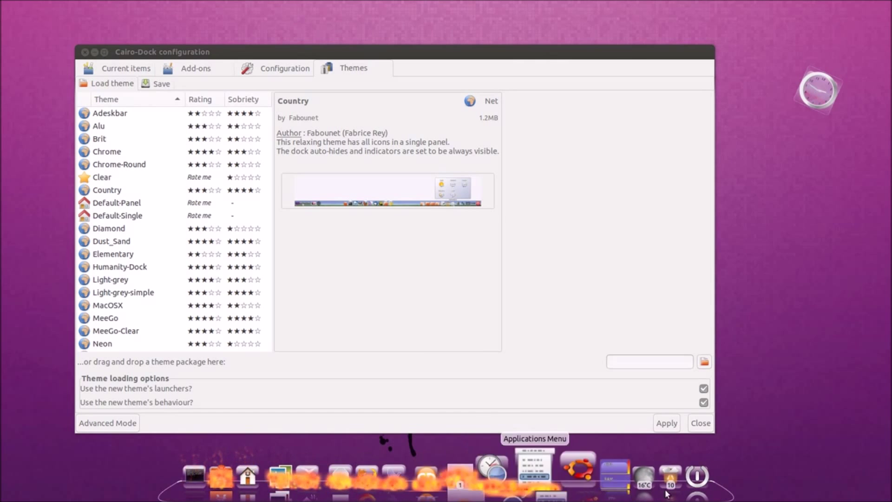
pyautogui.click(107, 201)
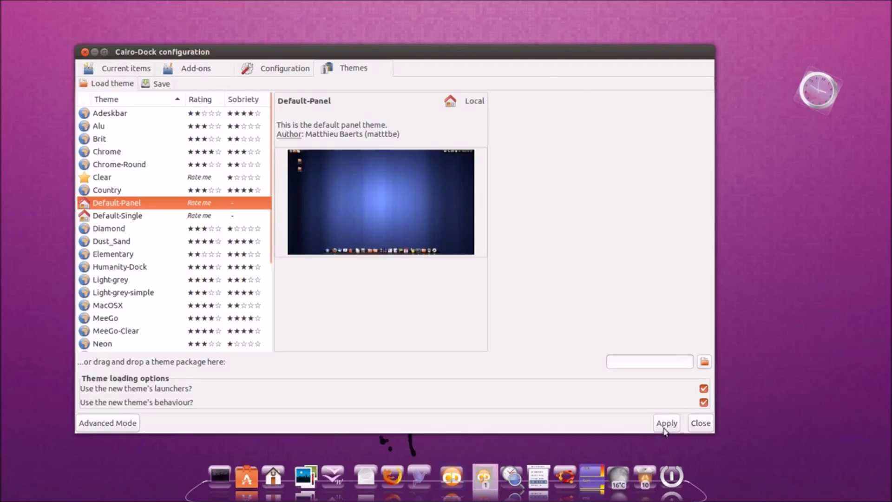
# - Load the Default-Panel theme without saving changes, then bring up the dock's options menu
pyautogui.click(666, 424)
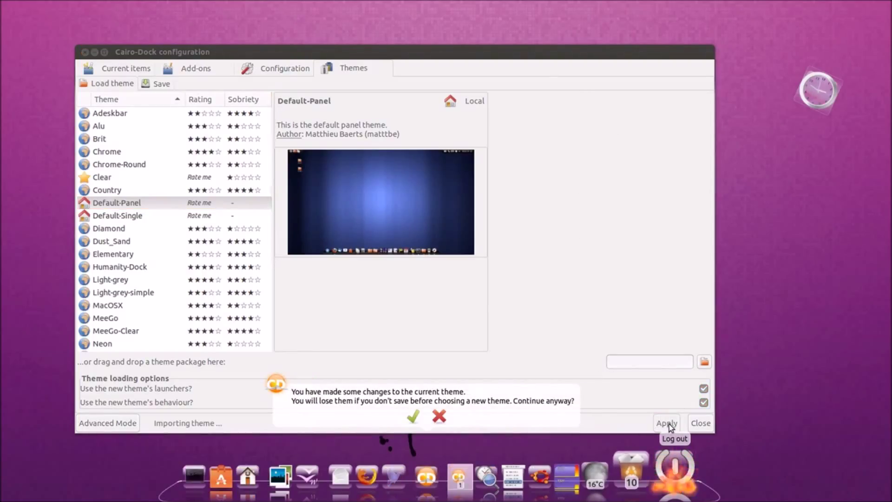
pyautogui.click(414, 416)
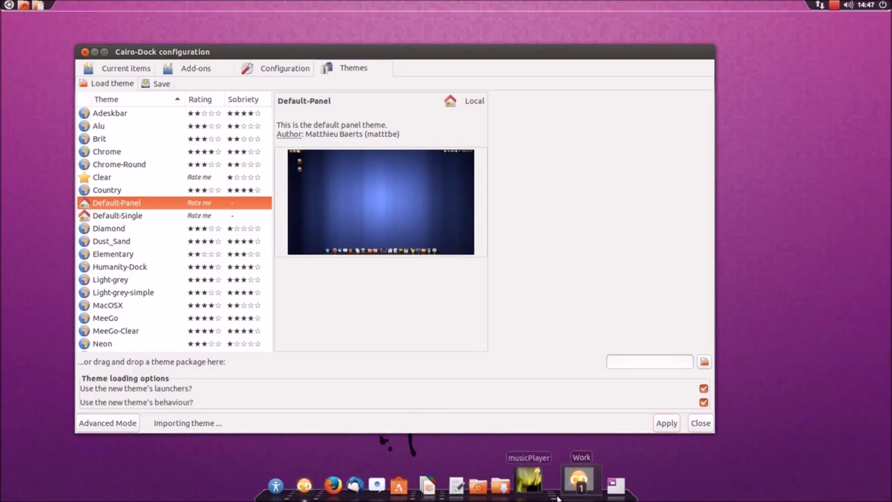
pyautogui.rightClick(530, 483)
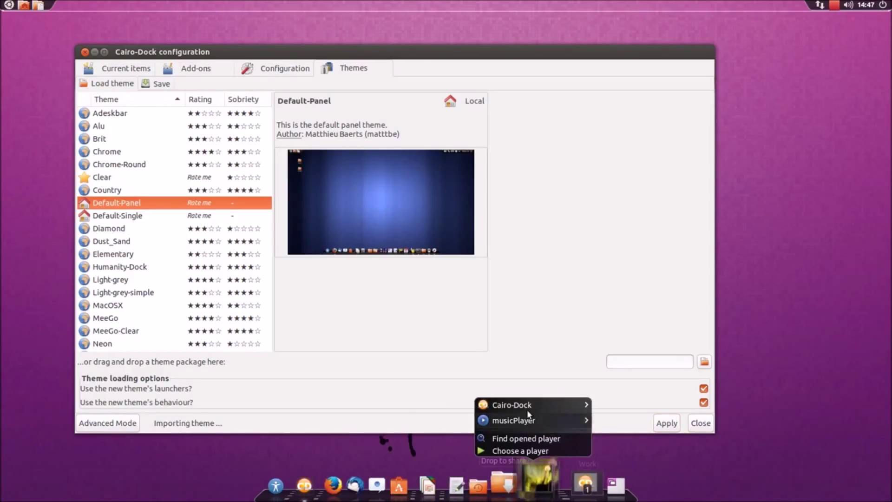
# - Set the hover animation to Rotate, keep Bounce as the click animation, and apply
pyautogui.moveTo(528, 409)
pyautogui.click(610, 405)
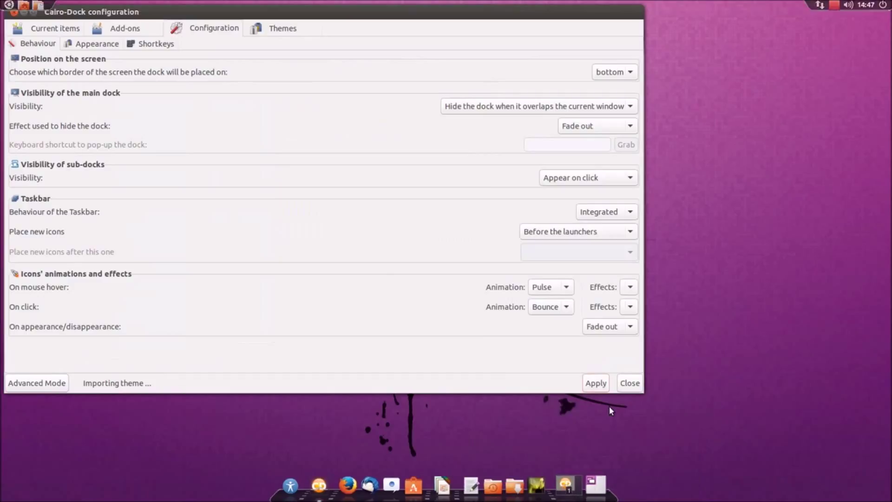
pyautogui.click(561, 290)
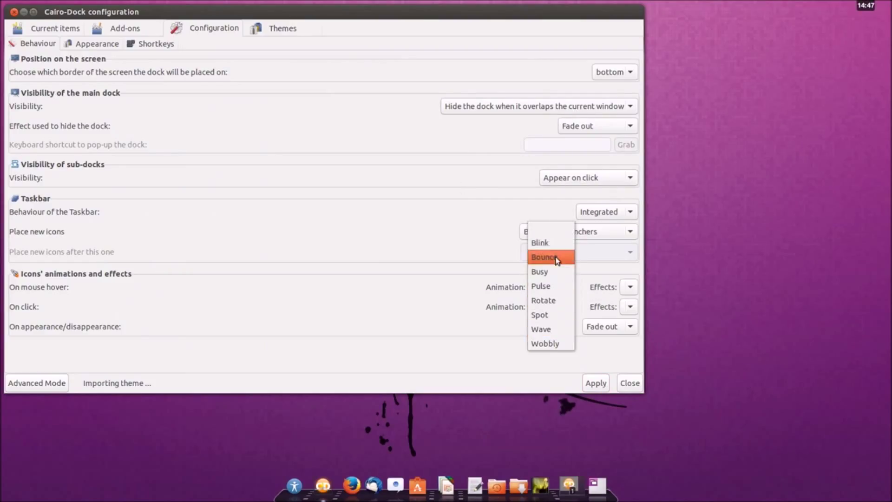
pyautogui.click(417, 308)
pyautogui.click(558, 291)
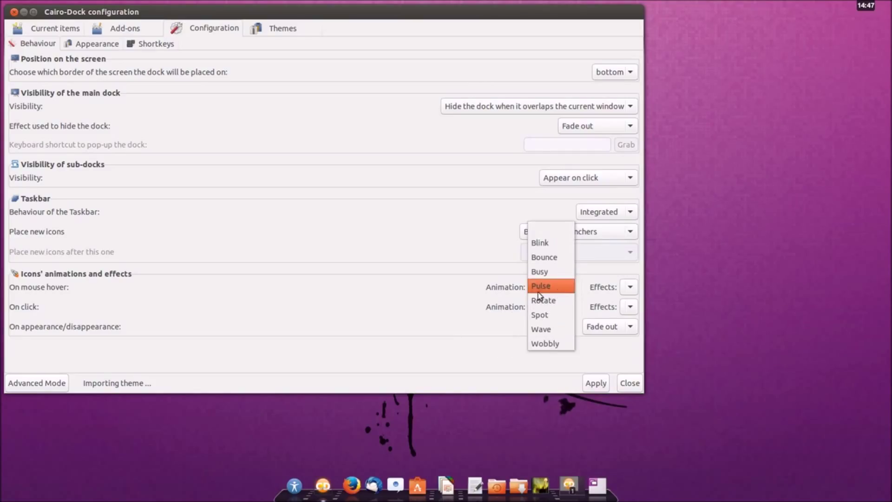
pyautogui.click(542, 299)
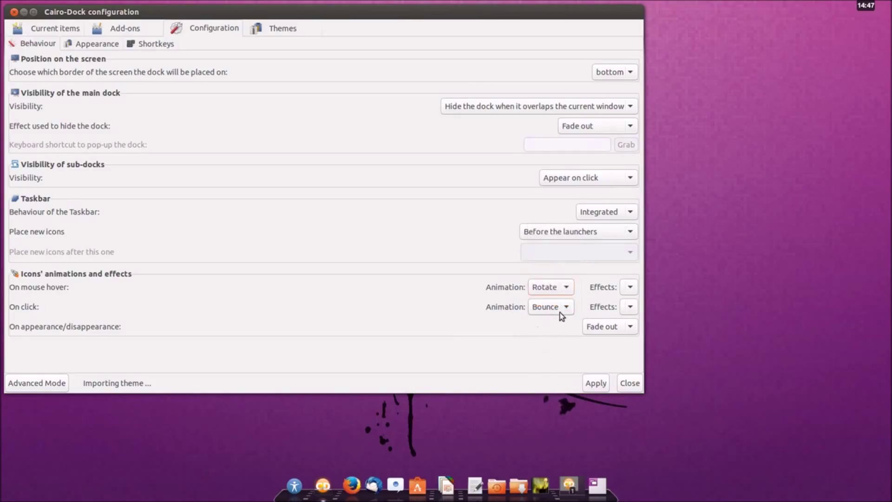
pyautogui.click(562, 316)
pyautogui.click(551, 306)
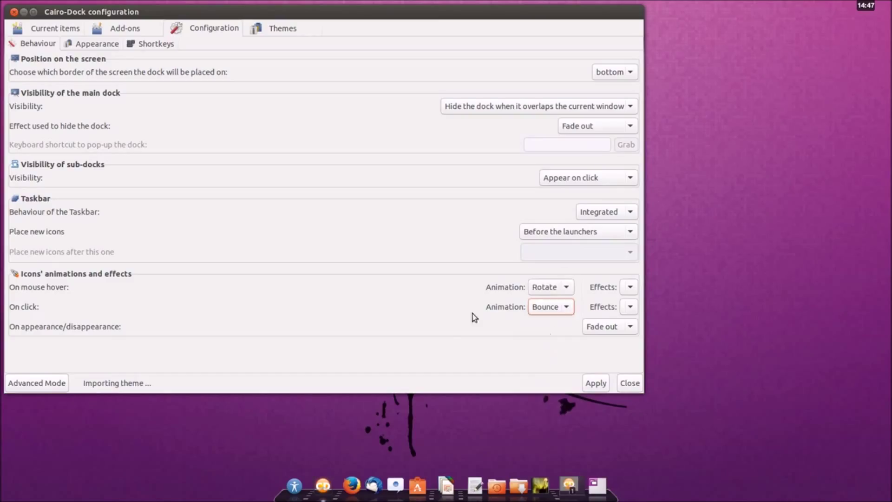
pyautogui.click(600, 384)
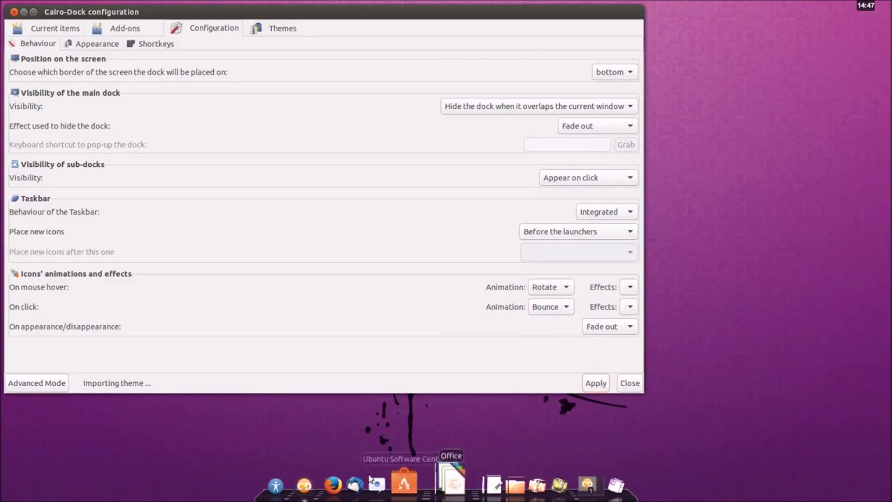
# - Set main dock visibility to 'Reserve space for the dock', apply, and close the configuration
pyautogui.click(506, 107)
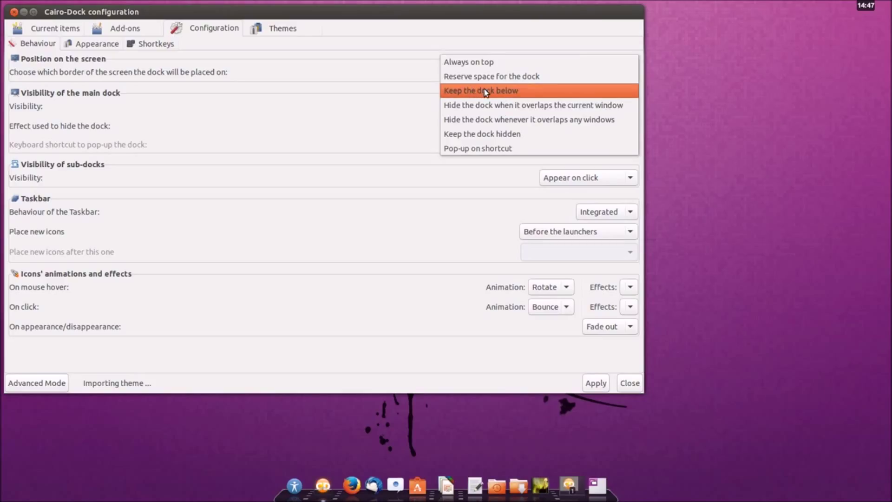
pyautogui.click(491, 79)
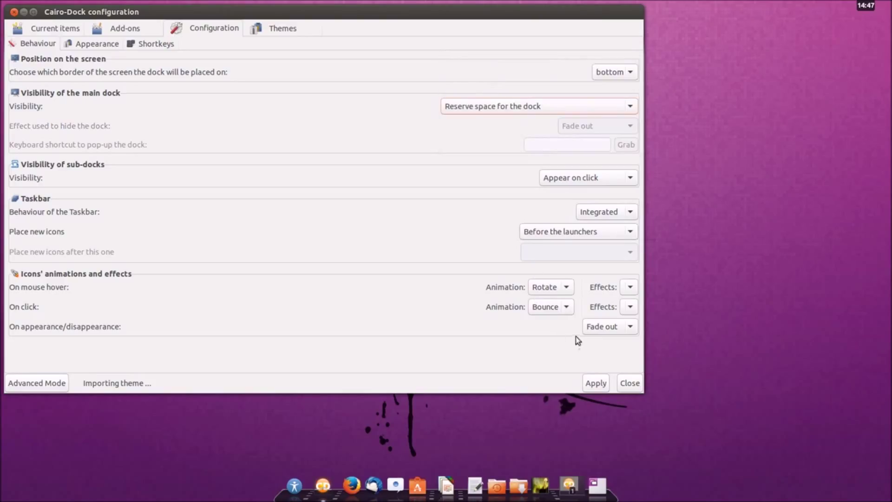
pyautogui.click(596, 383)
pyautogui.click(14, 12)
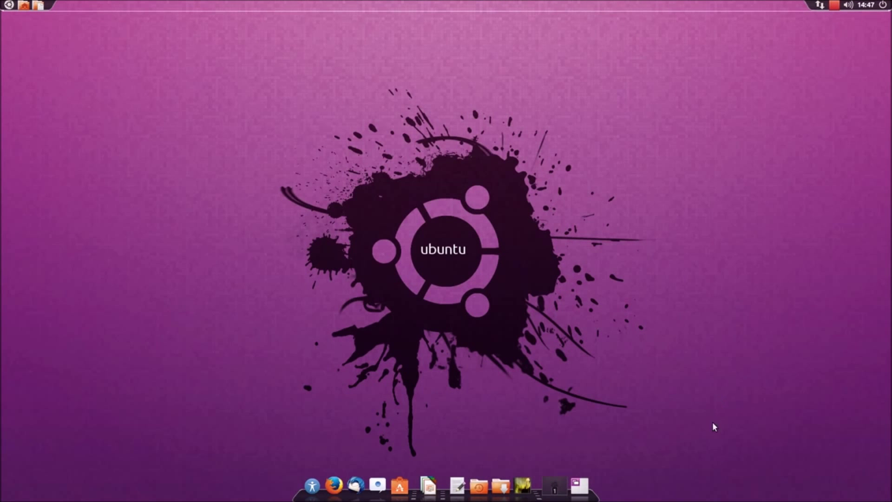
# - Reopen Cairo-Dock's configuration from the dock menu and tick the Bin applet under Add-ons
pyautogui.rightClick(537, 493)
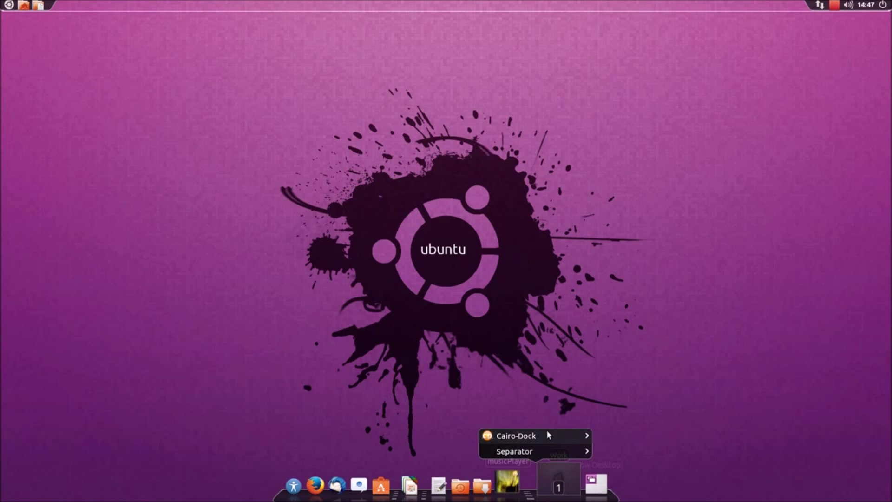
pyautogui.moveTo(550, 435)
pyautogui.click(621, 377)
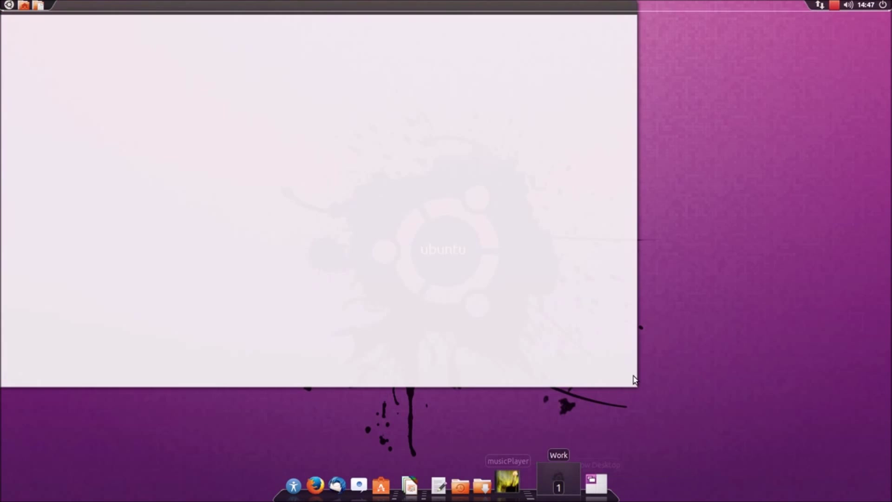
pyautogui.click(302, 21)
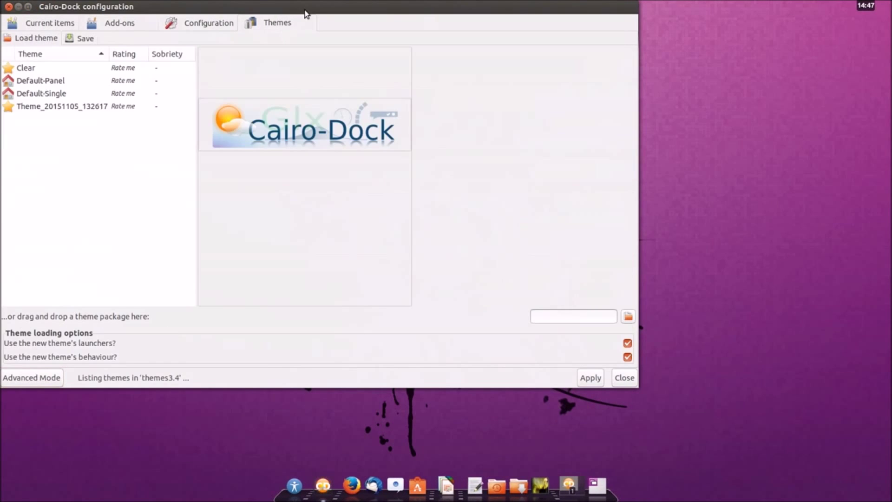
pyautogui.moveTo(484, 38); pyautogui.dragTo(657, 78)
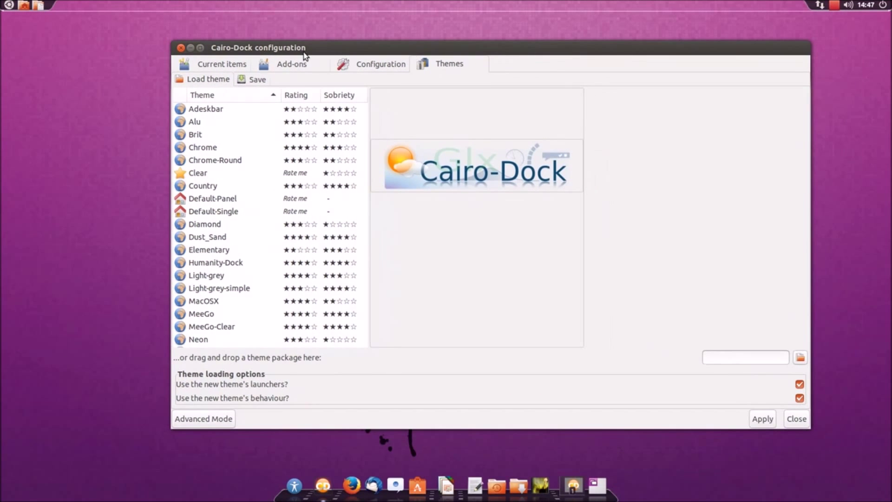
pyautogui.click(297, 67)
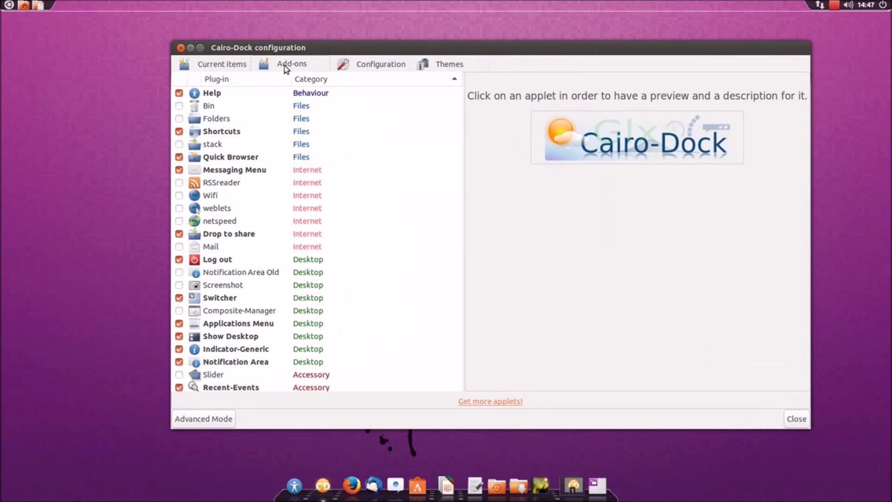
pyautogui.click(178, 107)
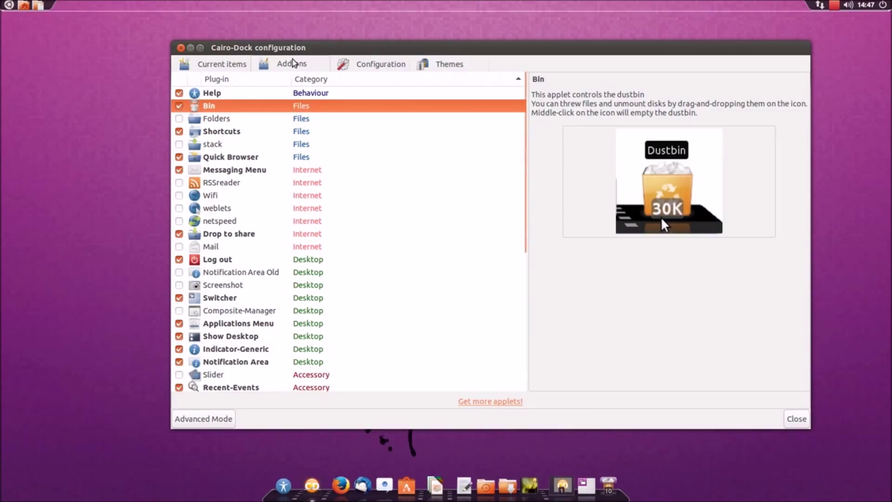
# - Look through the current items, add-ons, behaviour and themes pages, then reach Appearance settings
pyautogui.click(208, 63)
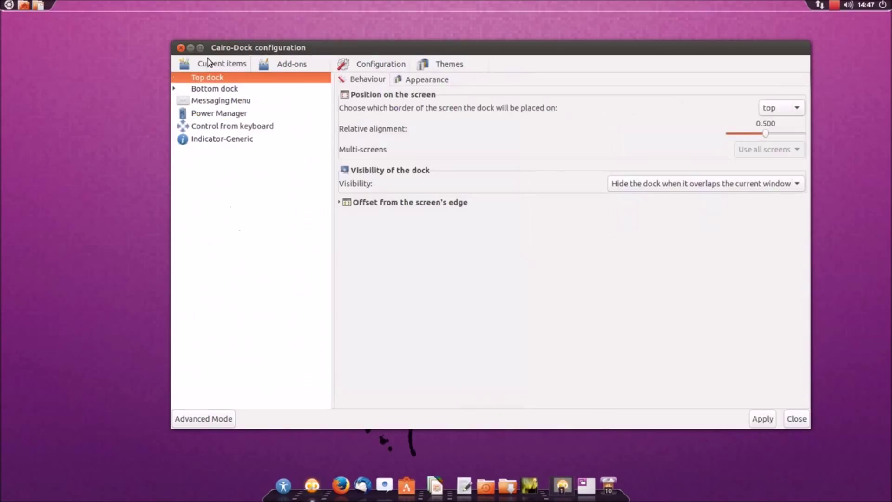
pyautogui.click(279, 64)
pyautogui.click(371, 68)
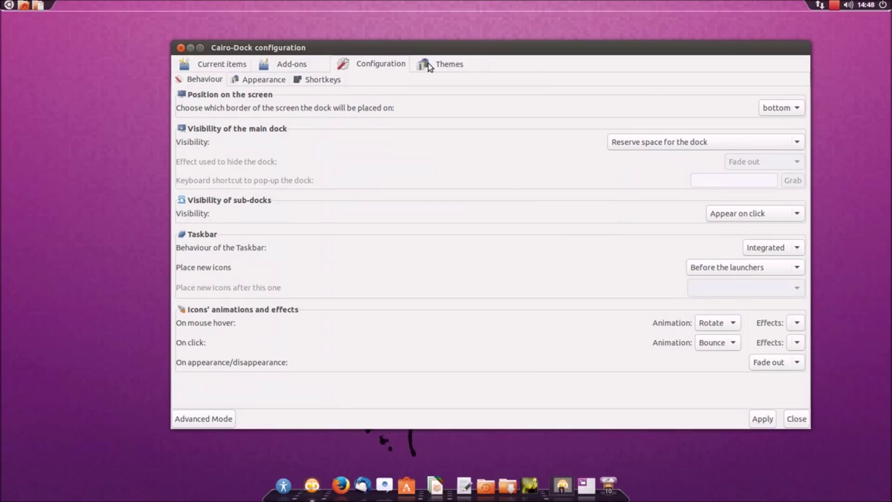
pyautogui.click(439, 67)
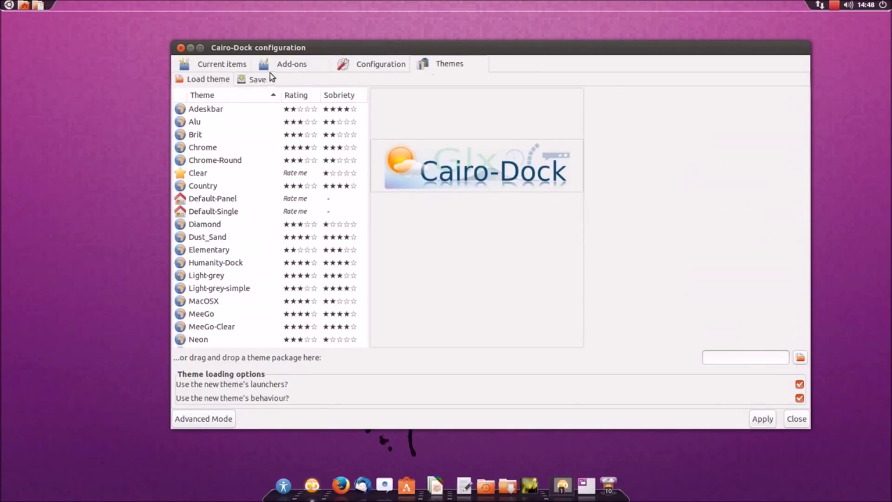
pyautogui.click(293, 65)
pyautogui.click(375, 68)
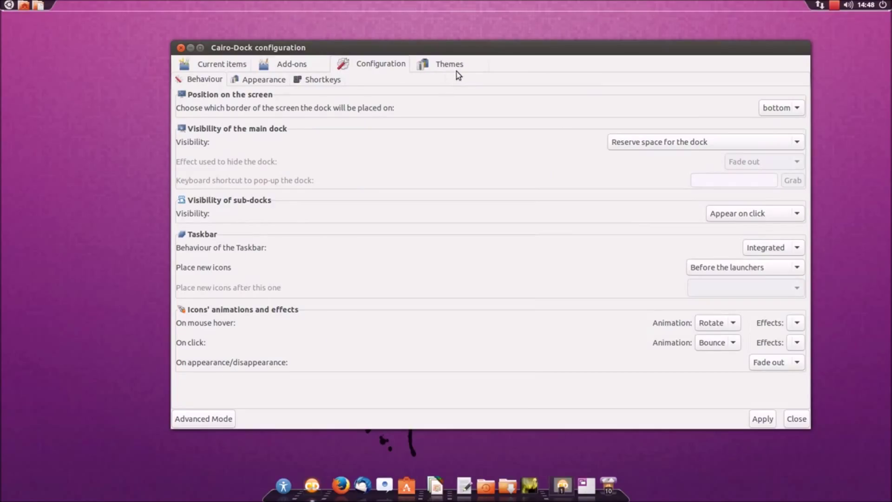
pyautogui.click(265, 80)
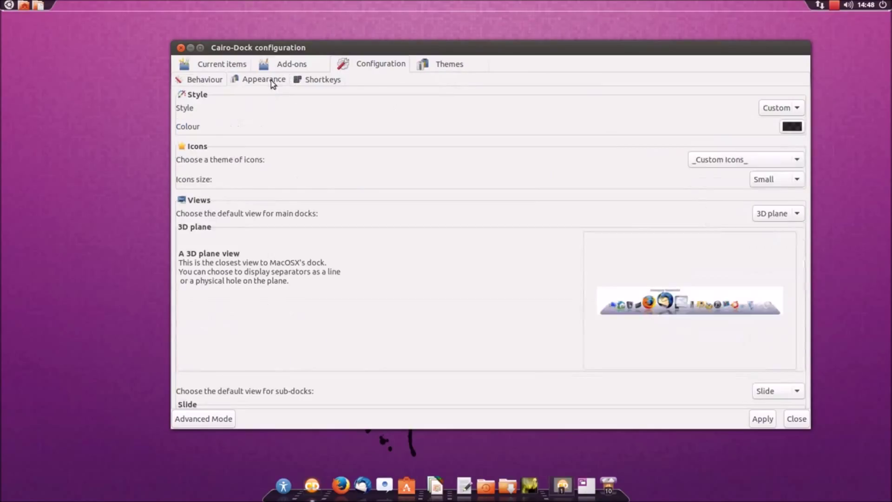
# - Set the icon size to Big and apply, then to Very Big and apply
pyautogui.click(776, 179)
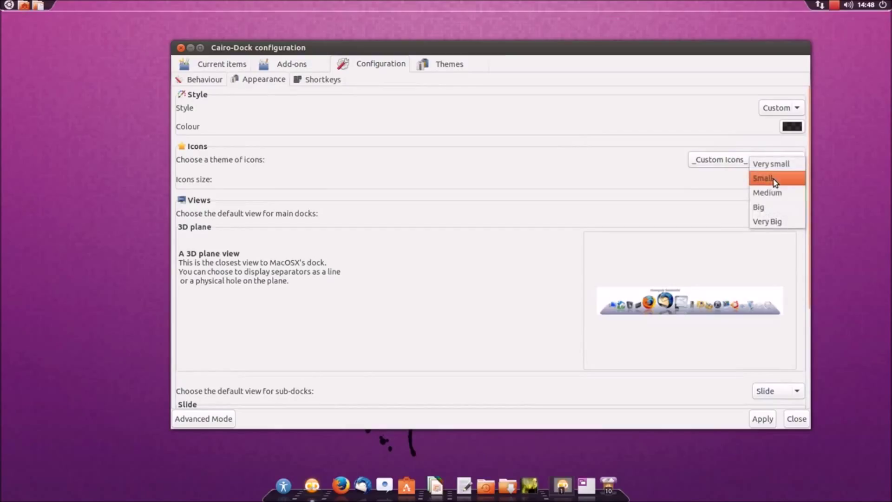
pyautogui.click(267, 79)
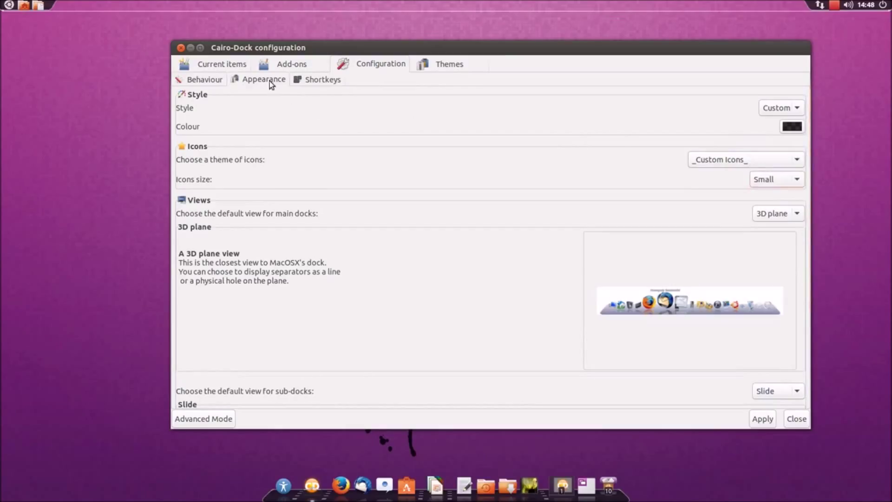
pyautogui.click(772, 181)
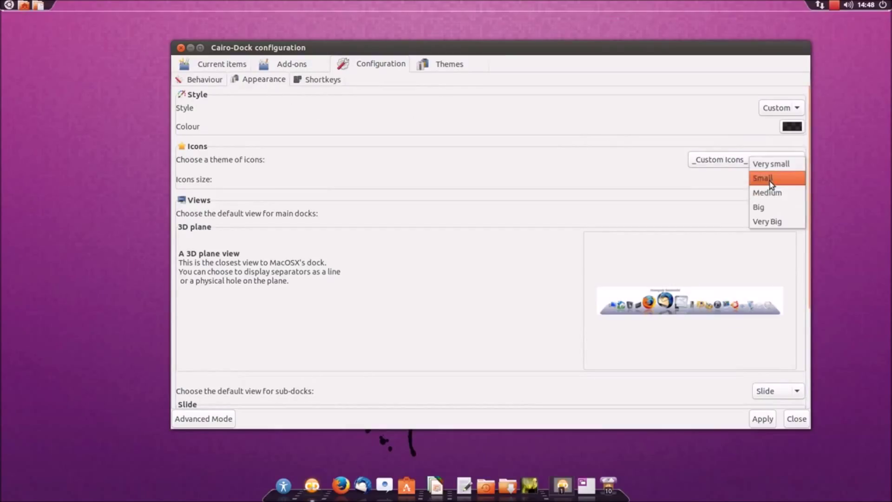
pyautogui.click(765, 212)
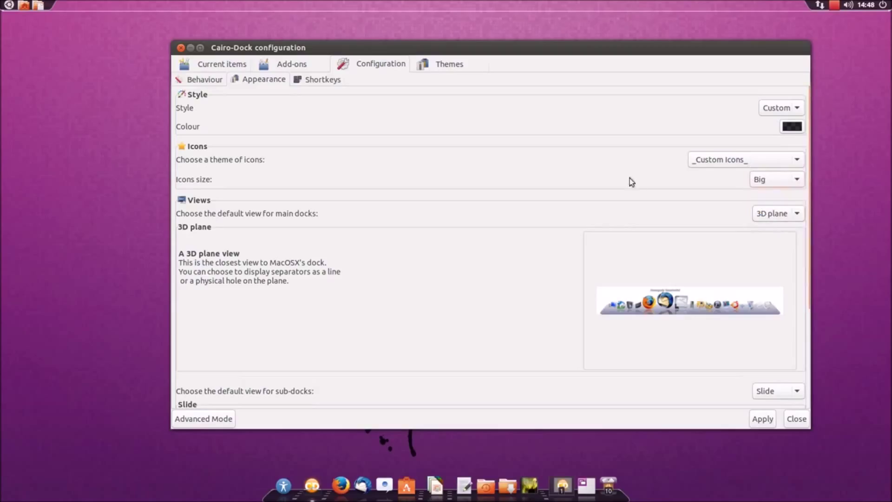
pyautogui.click(761, 420)
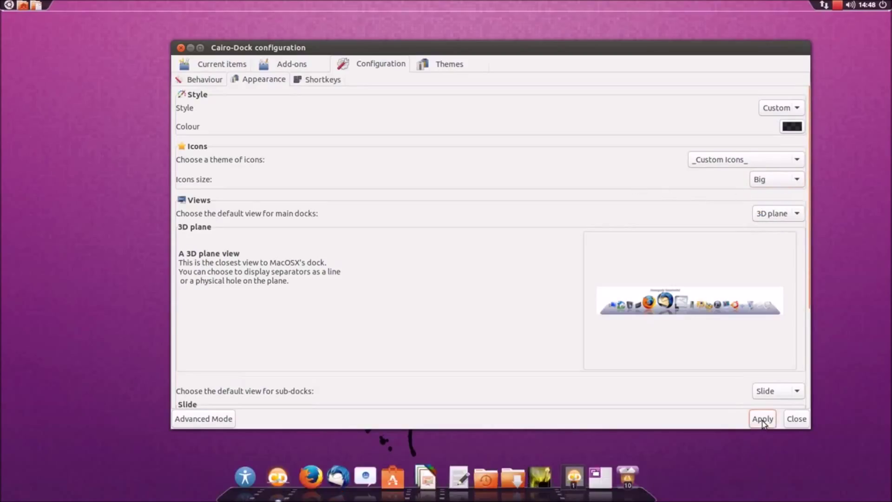
pyautogui.click(781, 180)
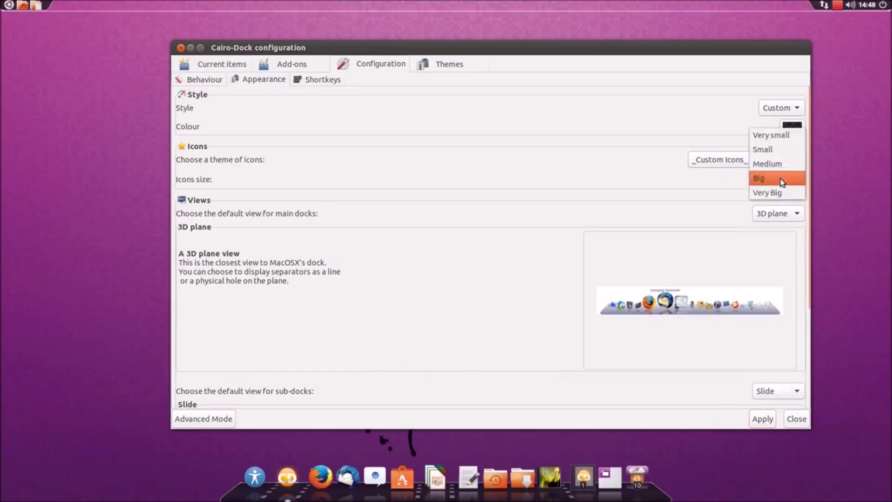
pyautogui.click(774, 193)
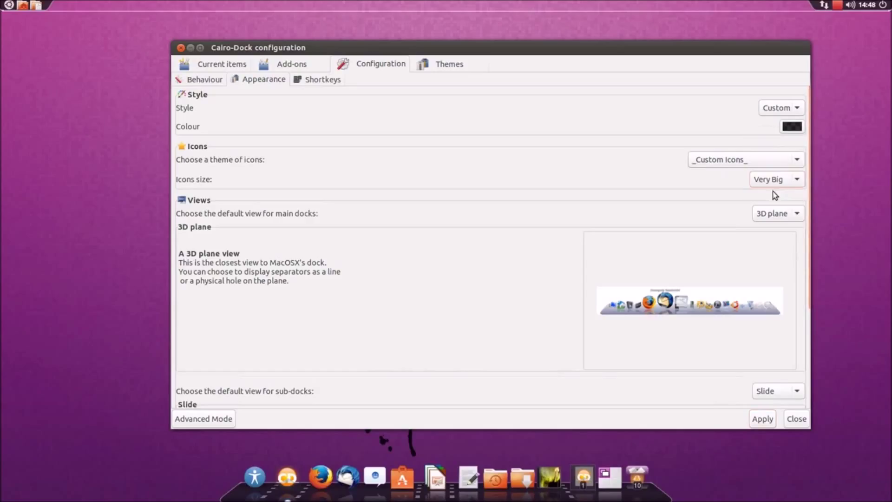
pyautogui.click(764, 419)
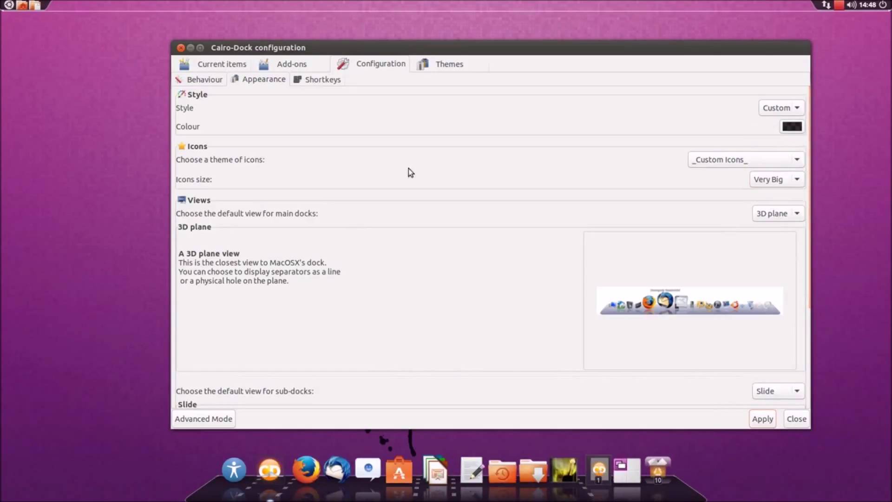
pyautogui.click(794, 217)
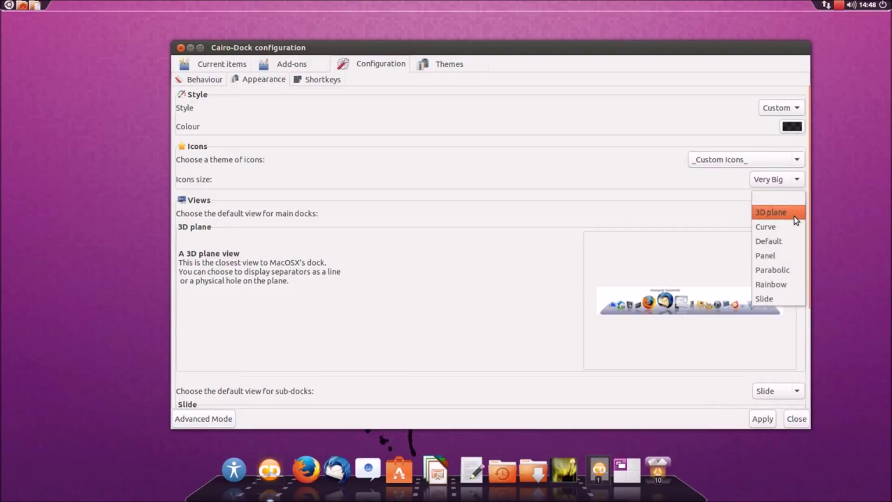
# - Preview the Curve, Default and Parabolic main-dock views, then apply 3D plane
pyautogui.click(771, 228)
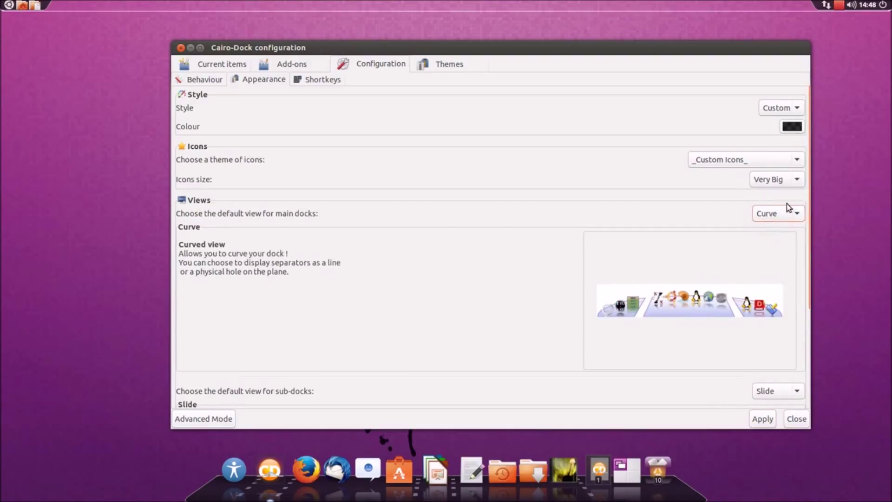
pyautogui.click(789, 208)
pyautogui.click(777, 228)
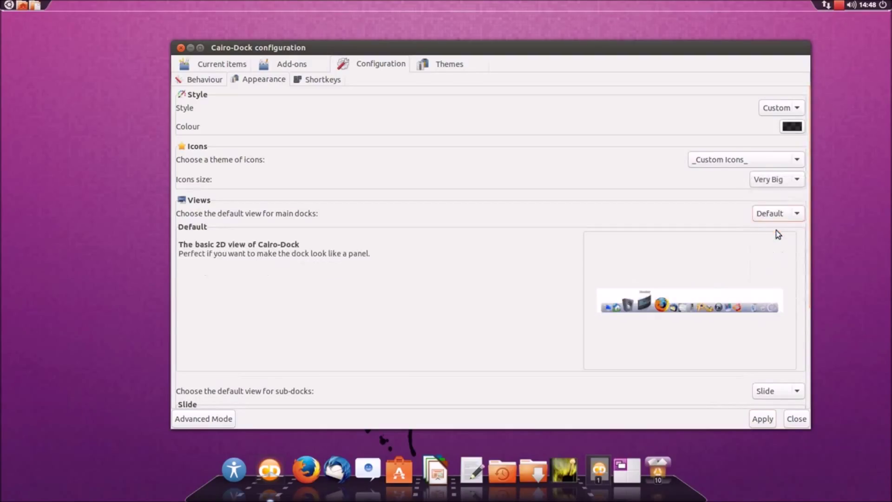
pyautogui.click(788, 217)
pyautogui.click(783, 251)
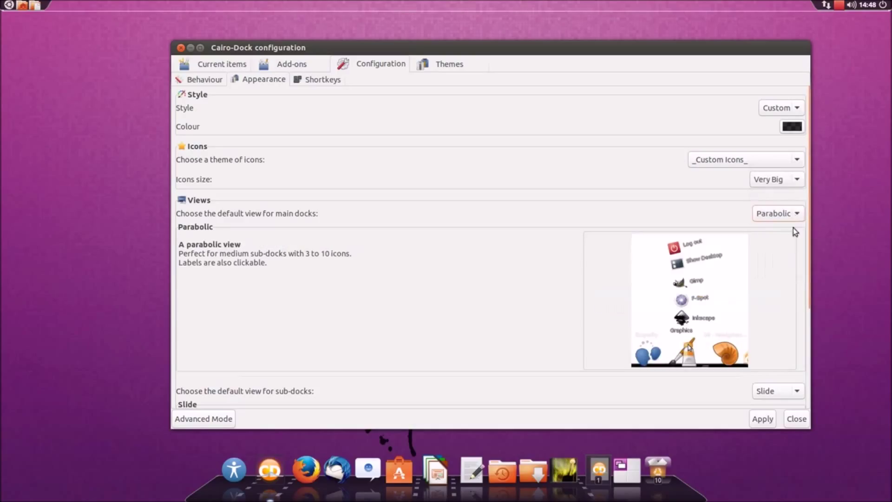
pyautogui.click(792, 214)
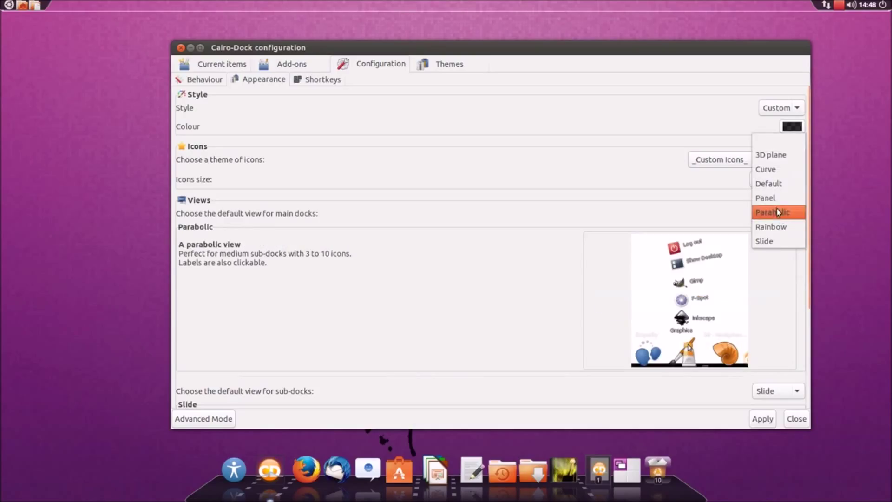
pyautogui.click(775, 154)
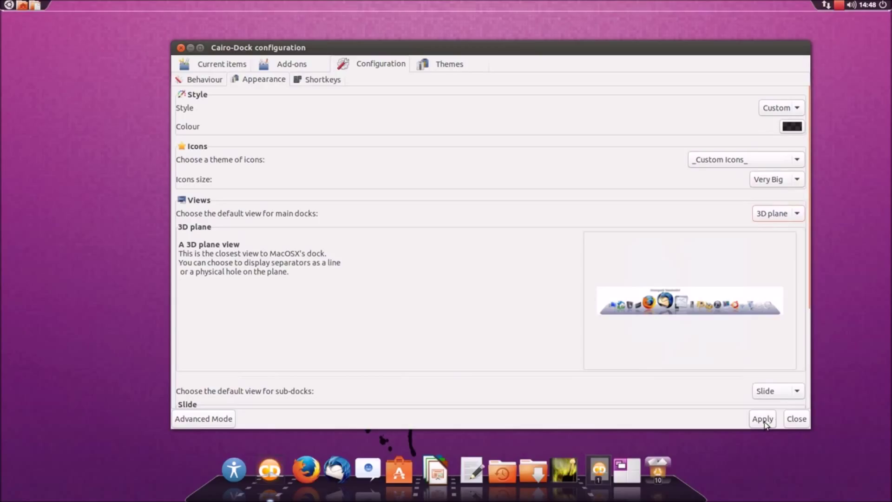
pyautogui.click(763, 419)
# - Check the main-dock and sub-dock view choices unchanged, view Shortkeys, then show the Themes list
pyautogui.click(774, 215)
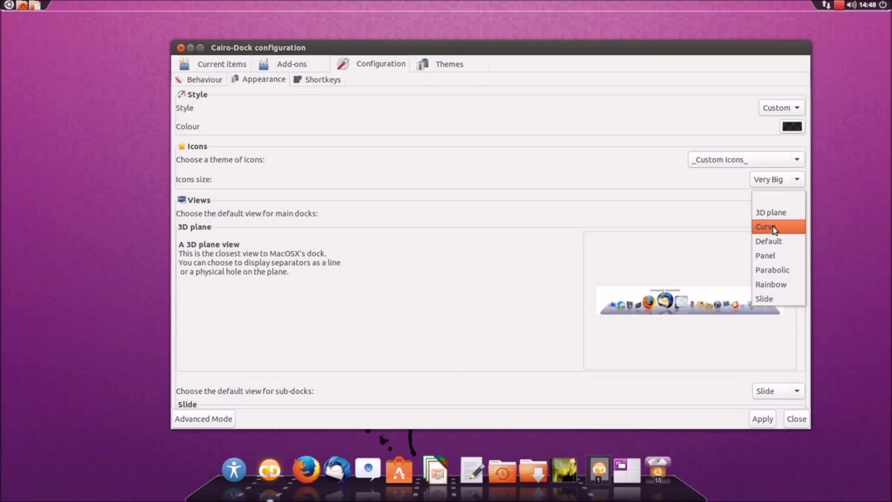
pyautogui.click(438, 294)
pyautogui.click(779, 392)
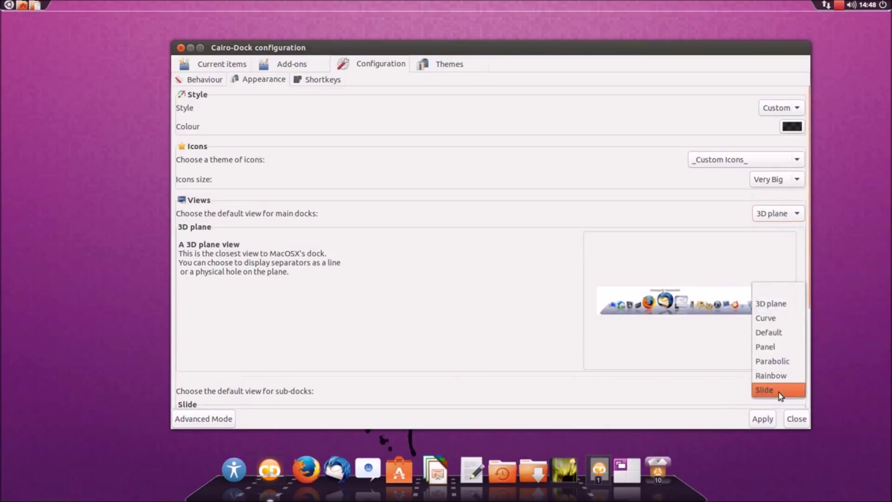
pyautogui.click(461, 316)
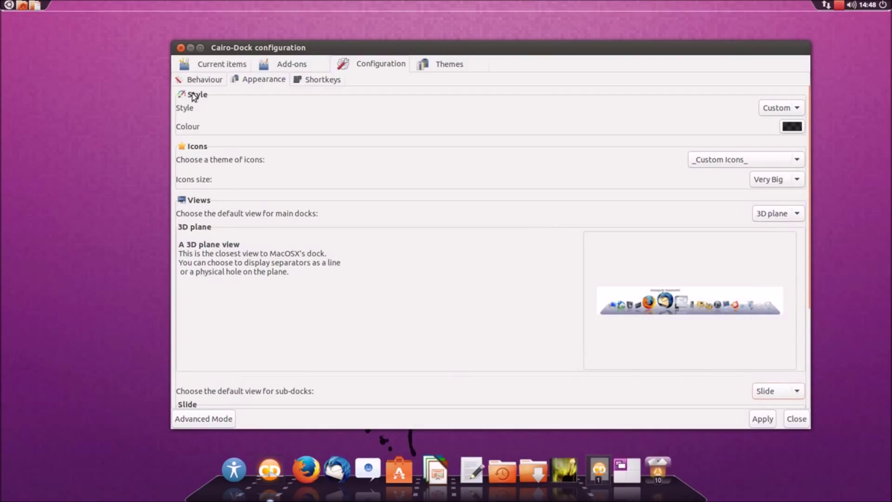
pyautogui.click(317, 83)
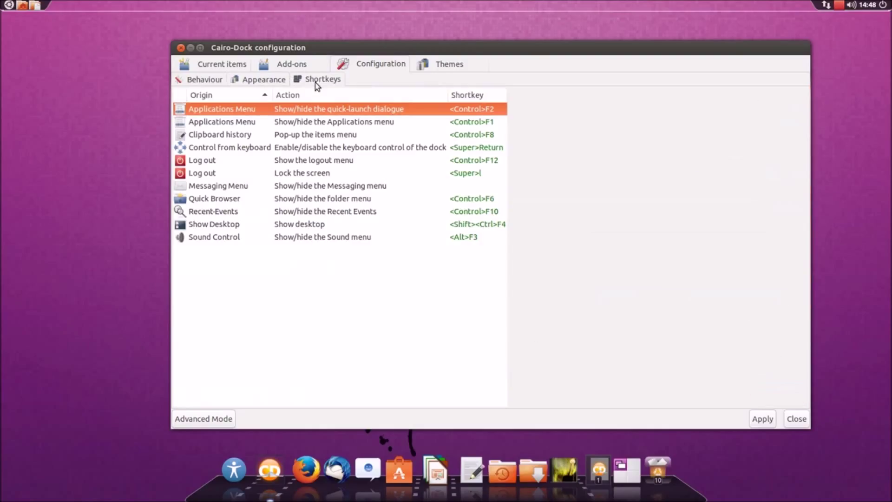
pyautogui.click(457, 69)
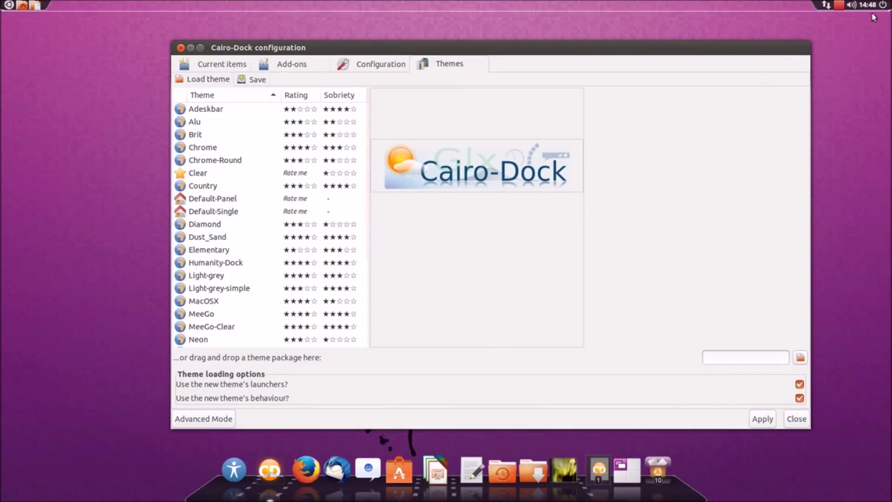
# - Click around the top panel and open then close its applications menu
pyautogui.click(839, 8)
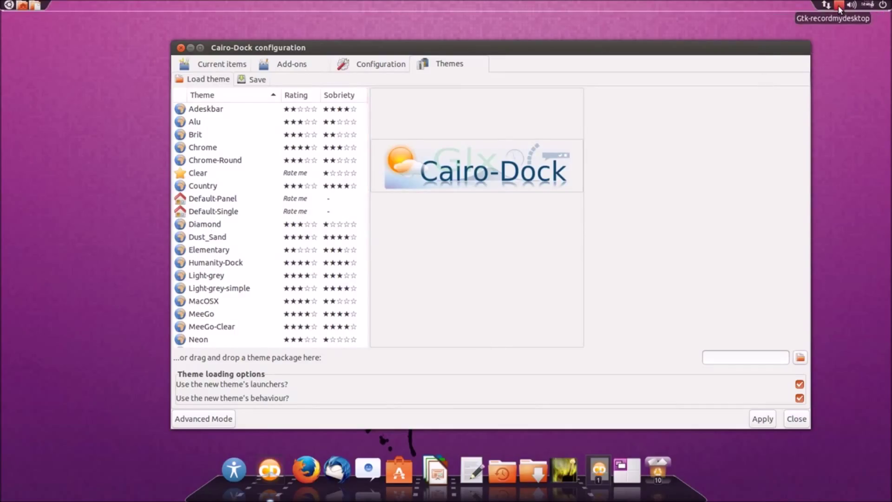
pyautogui.click(840, 9)
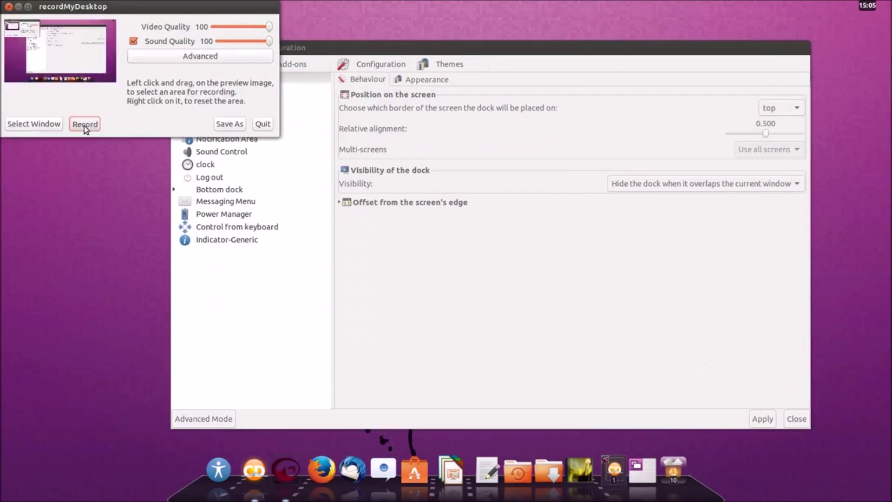
pyautogui.click(84, 125)
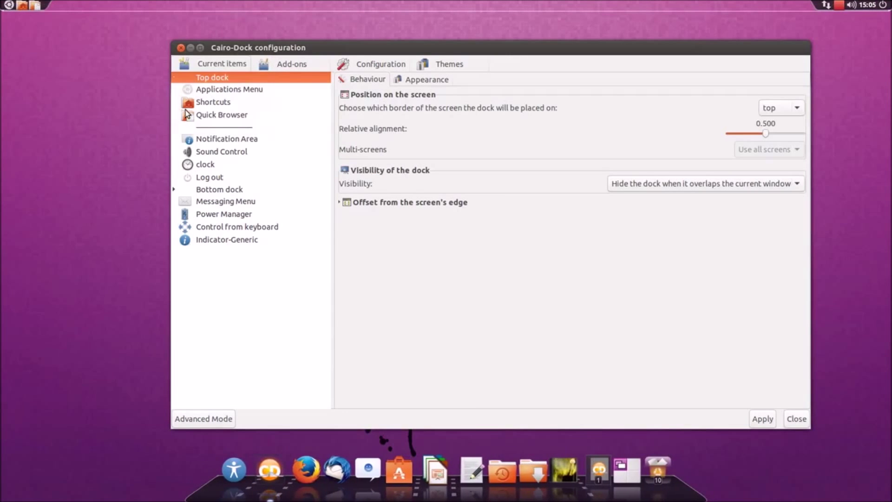
pyautogui.click(10, 6)
pyautogui.click(353, 81)
# - Set the top dock's icon size to Big, apply, and check the applications menu
pyautogui.click(415, 83)
pyautogui.click(735, 108)
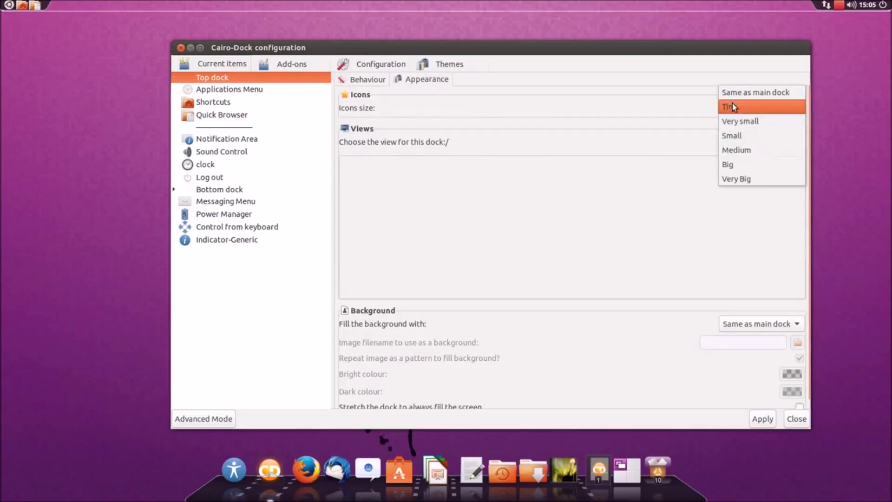
pyautogui.click(742, 166)
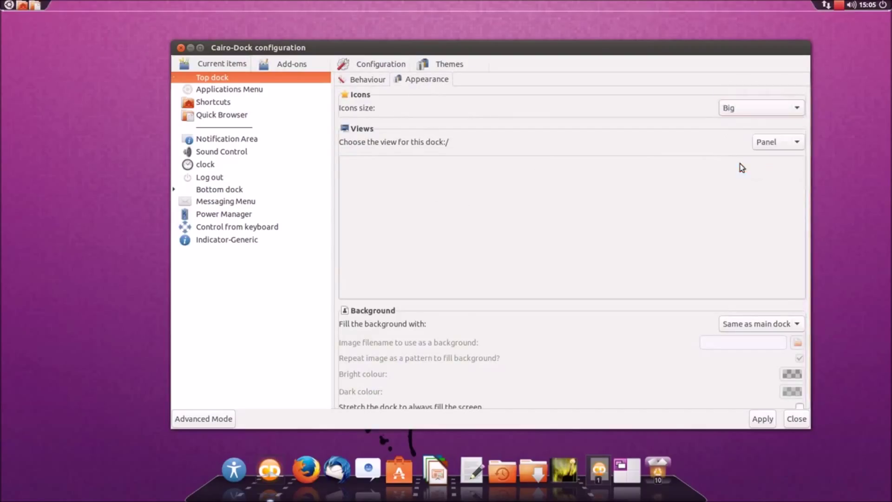
pyautogui.click(766, 418)
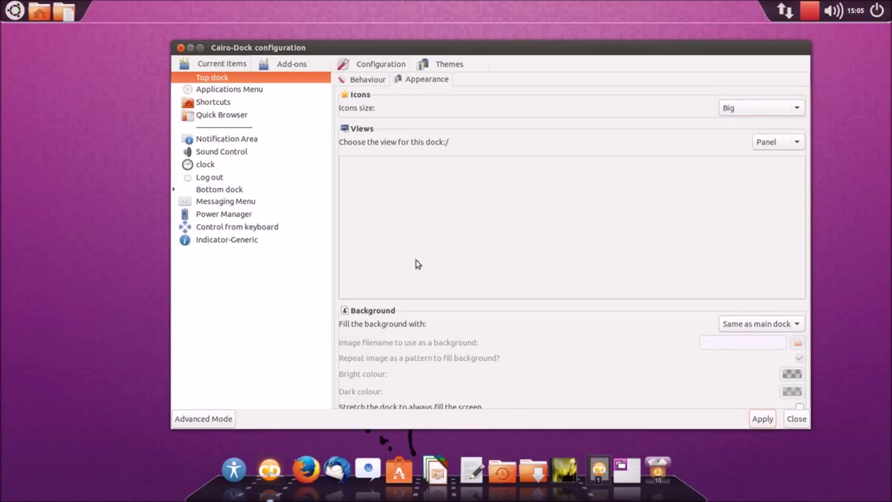
pyautogui.click(15, 15)
pyautogui.click(16, 17)
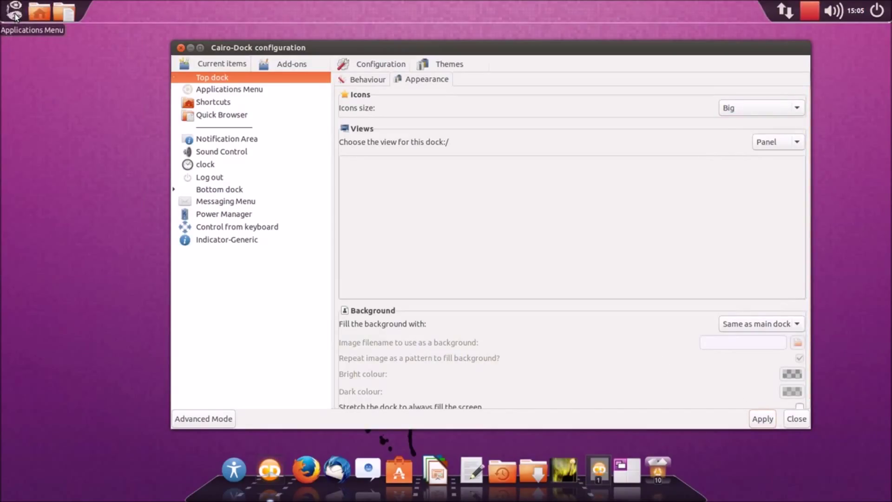
pyautogui.click(16, 17)
pyautogui.click(15, 17)
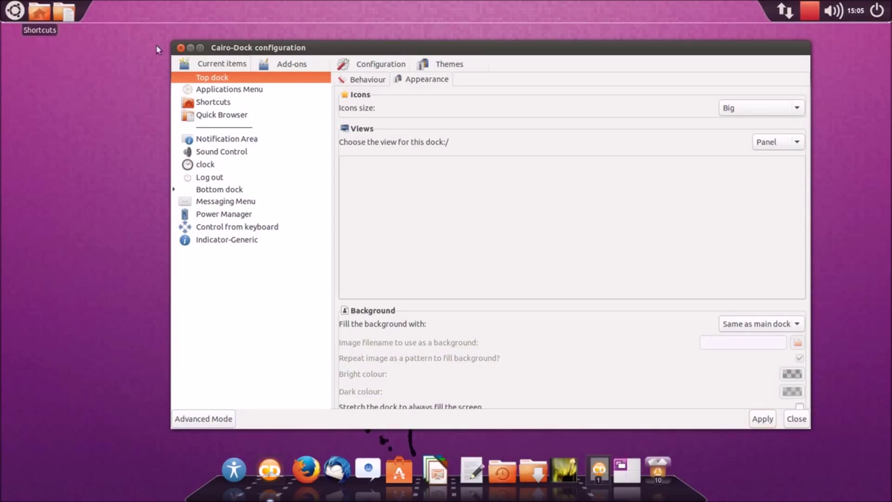
# - Change the top dock's icons to Medium, then Small, applying each size
pyautogui.click(760, 110)
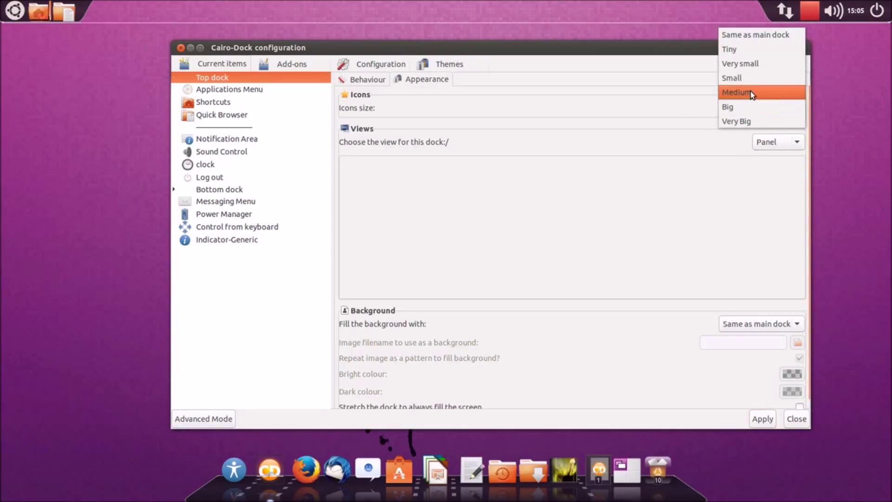
pyautogui.click(751, 90)
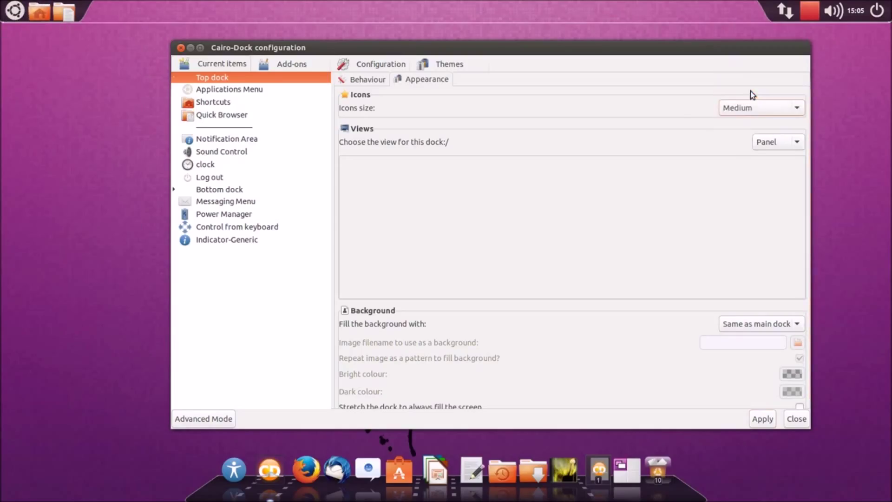
pyautogui.click(766, 422)
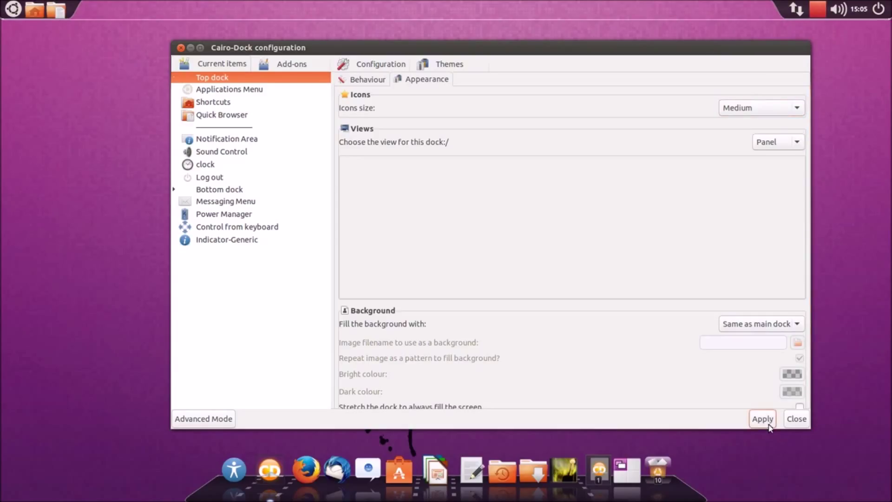
pyautogui.click(757, 107)
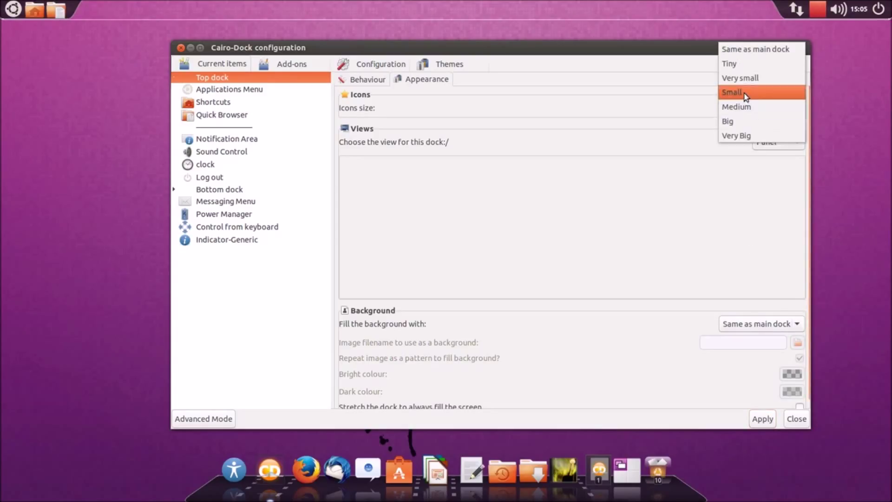
pyautogui.click(745, 92)
pyautogui.click(763, 418)
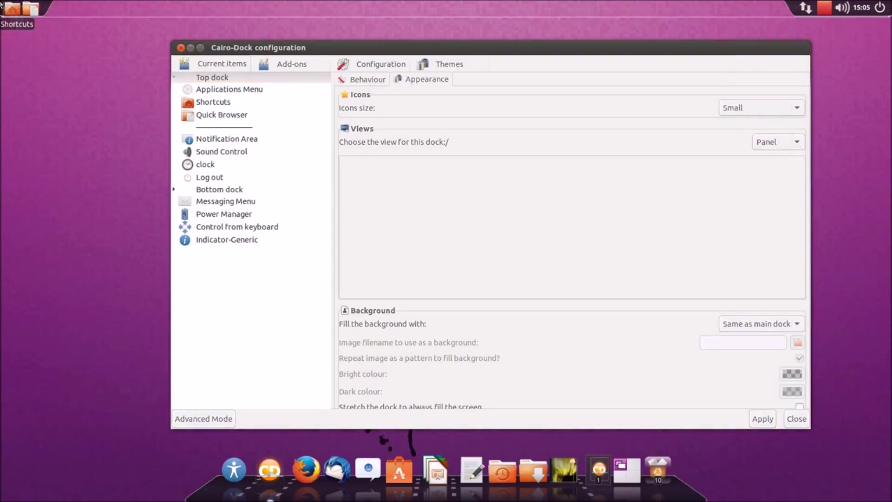
# - Drag the applications menu and Shortcuts launcher off the top dock, then close the configuration
pyautogui.moveTo(2, 4); pyautogui.dragTo(31, 49)
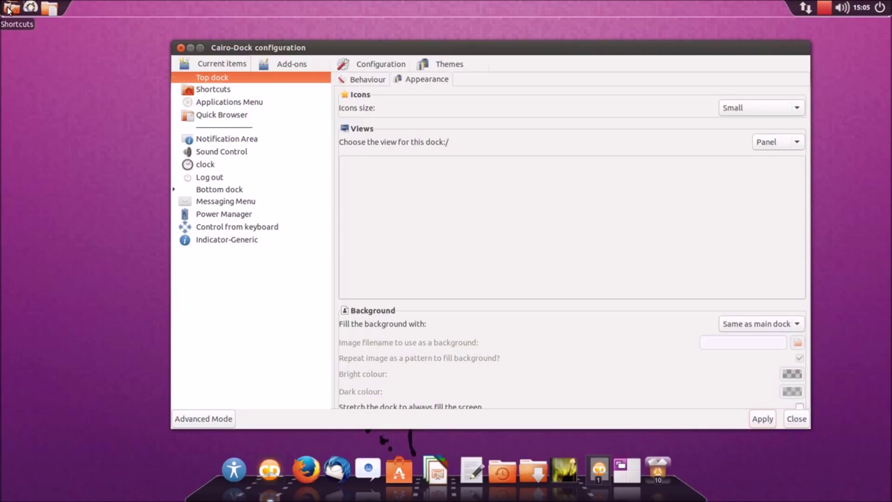
pyautogui.click(40, 11)
pyautogui.moveTo(41, 13); pyautogui.dragTo(46, 9)
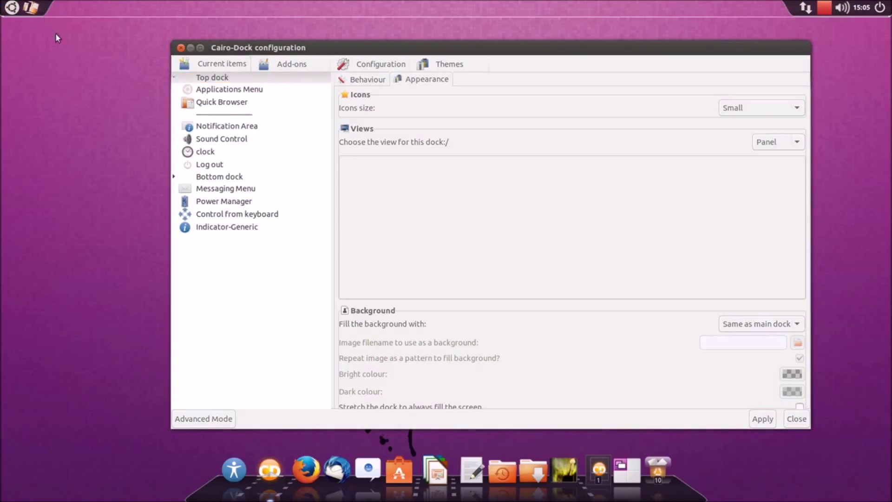
pyautogui.click(186, 48)
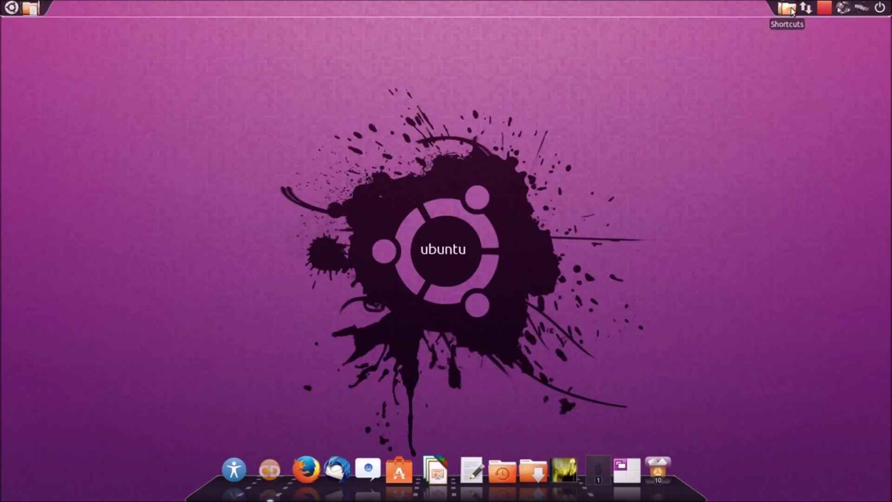
# - Lock the dock icons' positions from the top dock's Cairo-Dock menu
pyautogui.rightClick(31, 8)
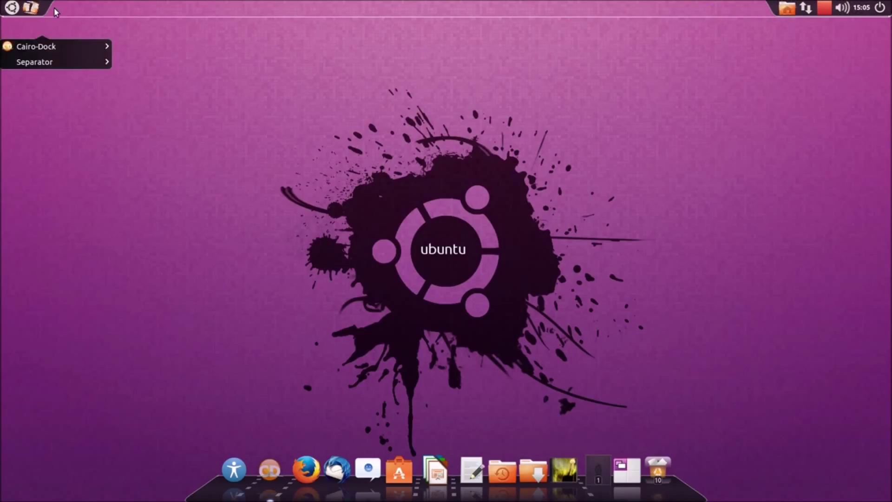
pyautogui.moveTo(43, 51)
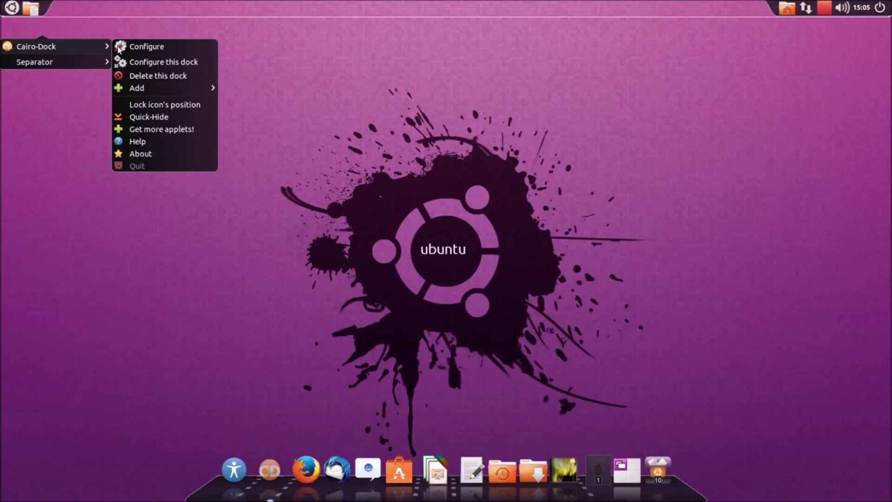
pyautogui.click(181, 106)
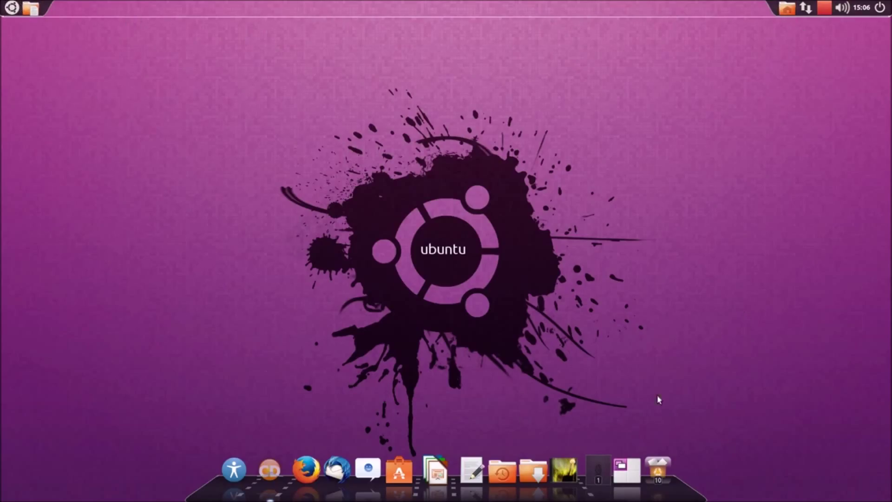
# - Add two workspaces through the workspace switcher's menu, then launch Firefox from the dock
pyautogui.click(824, 7)
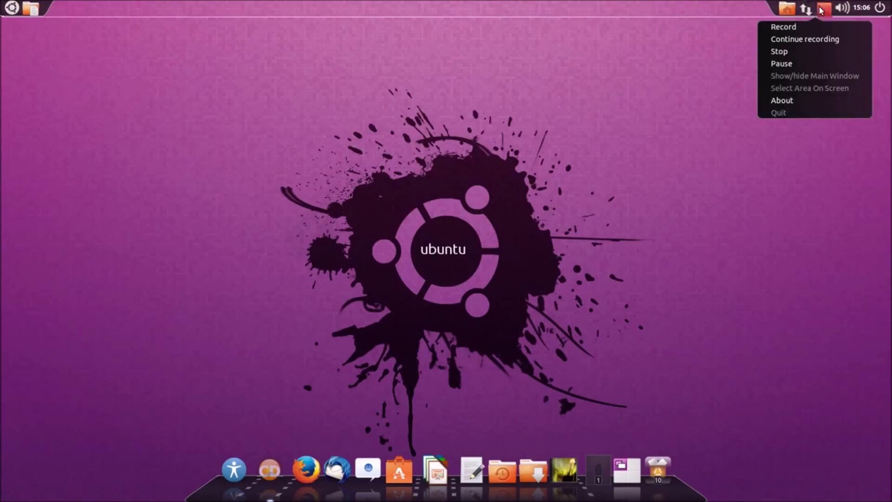
pyautogui.click(779, 52)
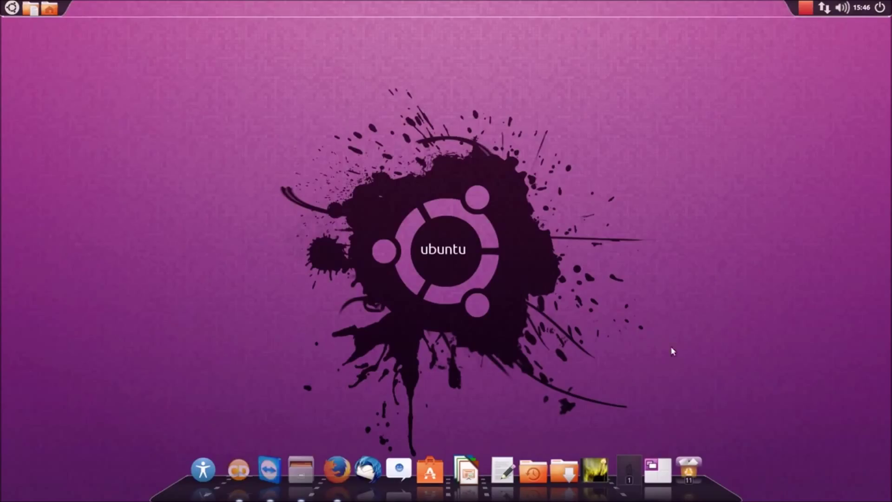
pyautogui.rightClick(631, 477)
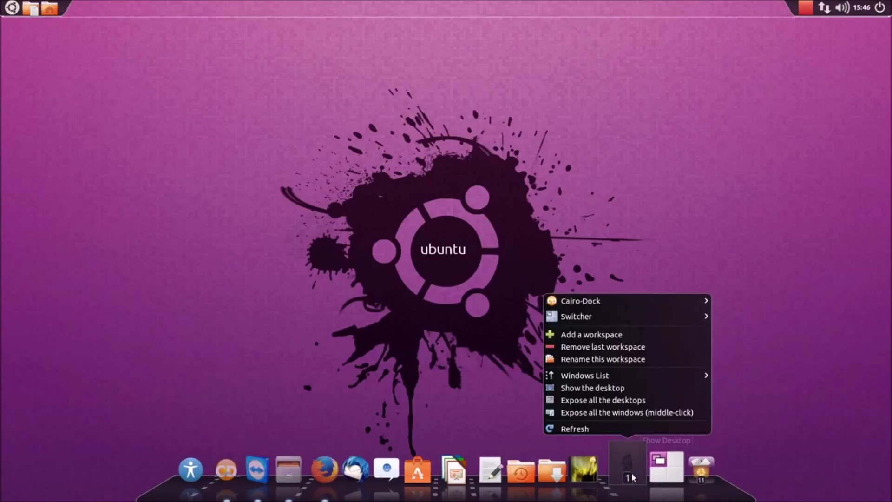
pyautogui.click(606, 339)
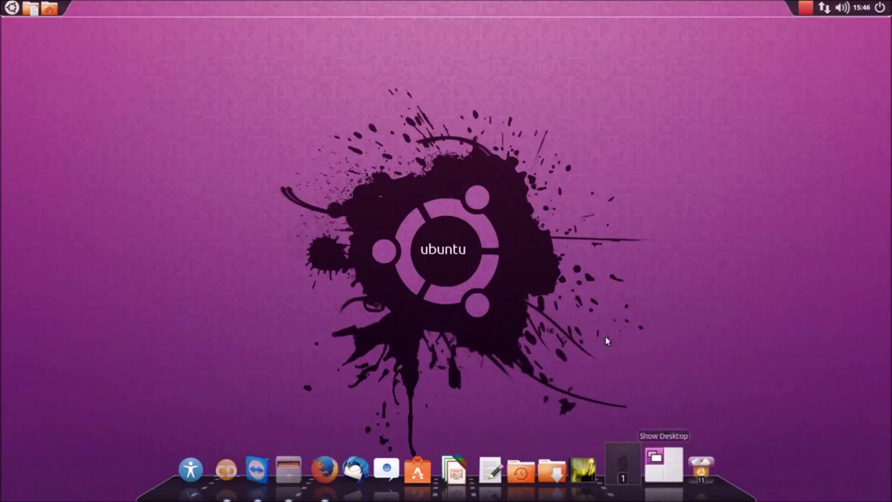
pyautogui.rightClick(629, 474)
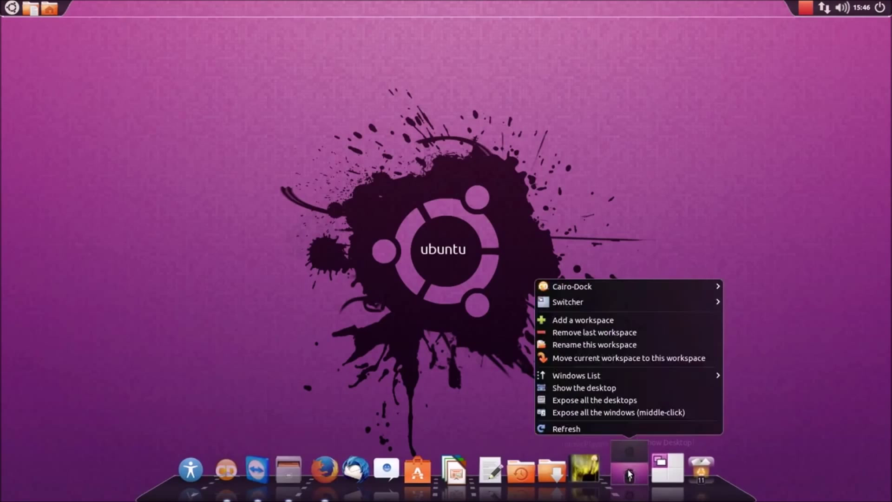
pyautogui.click(581, 321)
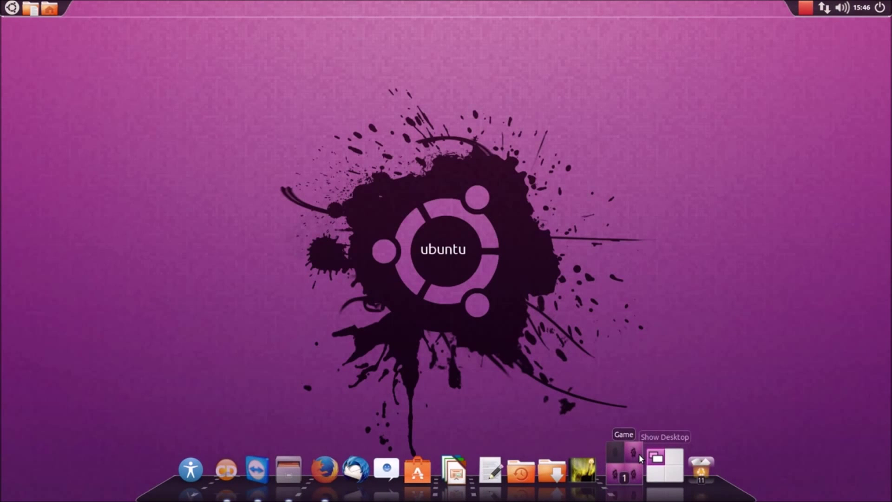
pyautogui.click(342, 471)
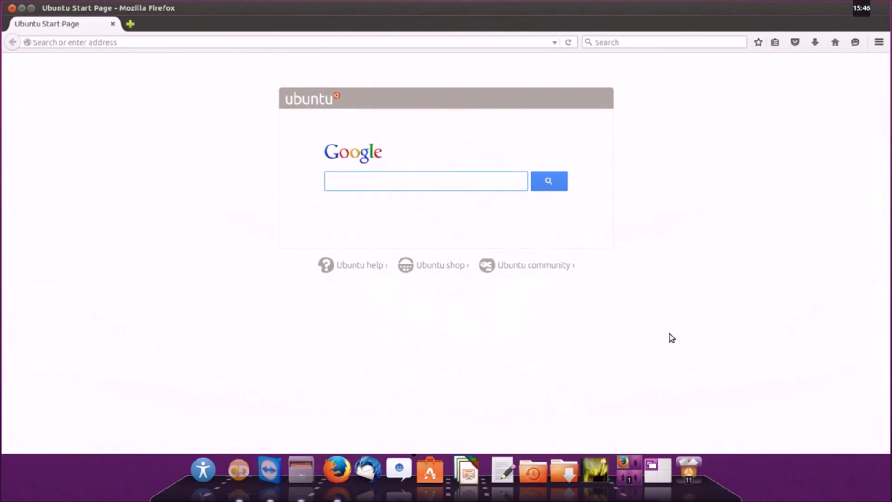
# - Switch workspaces and open Empathy's online accounts settings
pyautogui.click(637, 458)
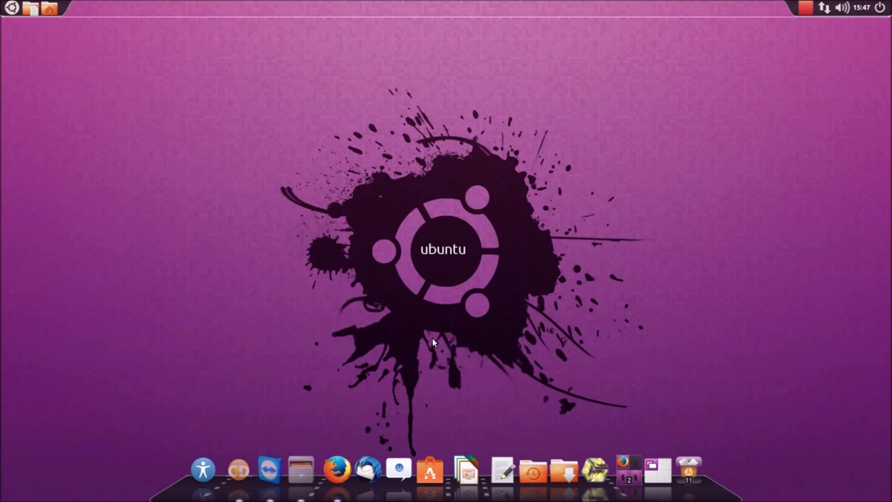
pyautogui.click(397, 461)
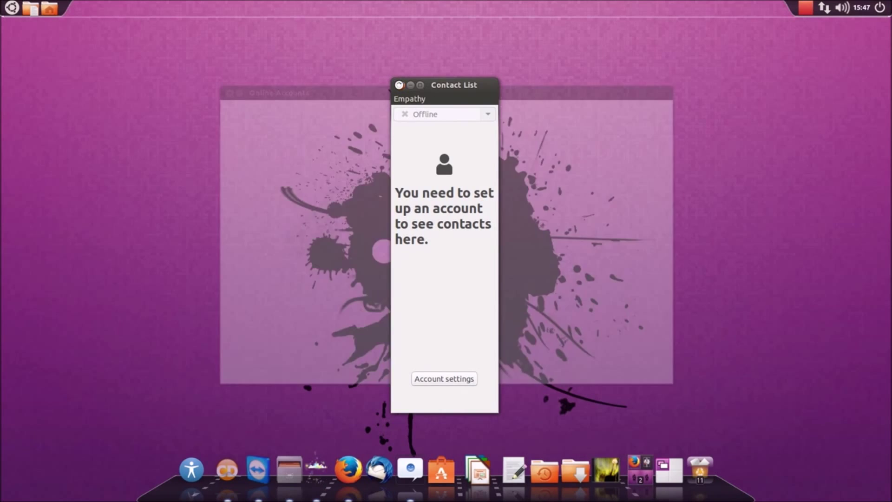
pyautogui.click(398, 84)
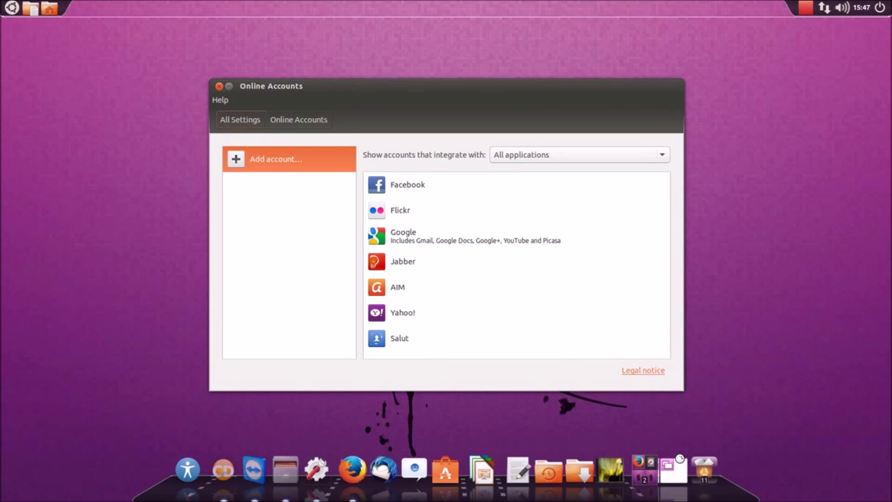
# - Visit workspaces 1, 2 and 4, return to workspace 1, then unmaximize and close Firefox
pyautogui.click(639, 463)
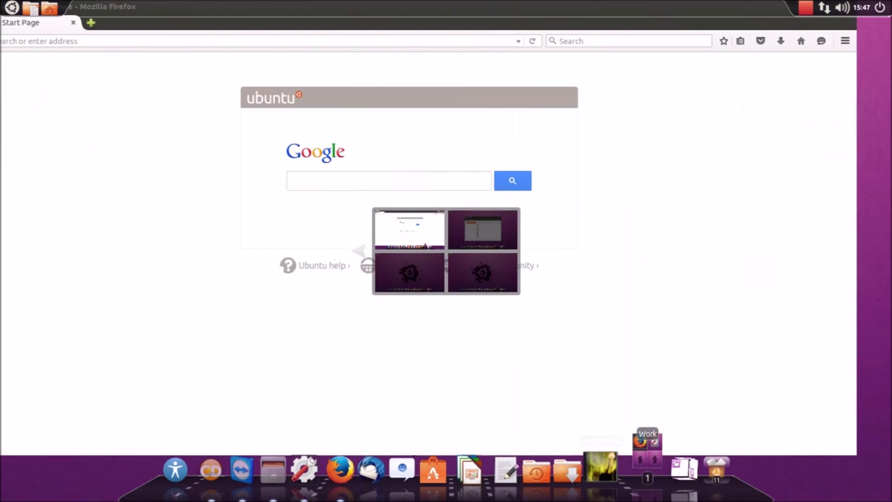
pyautogui.click(641, 463)
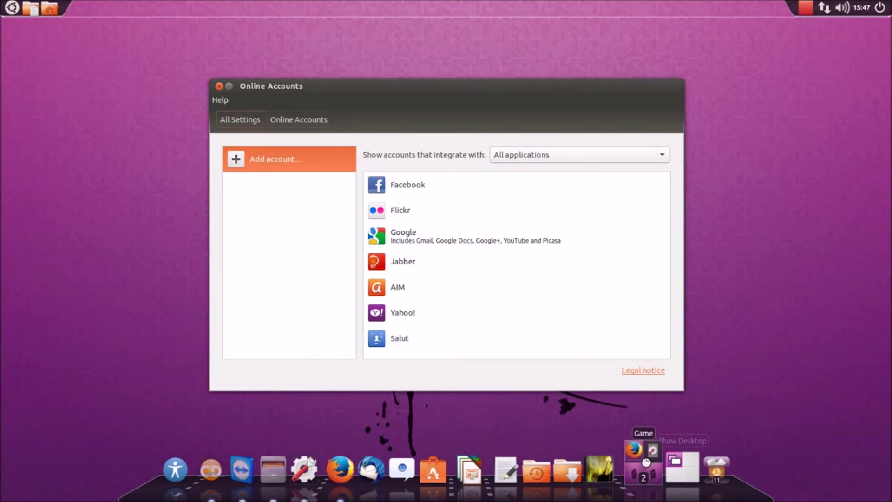
pyautogui.click(650, 476)
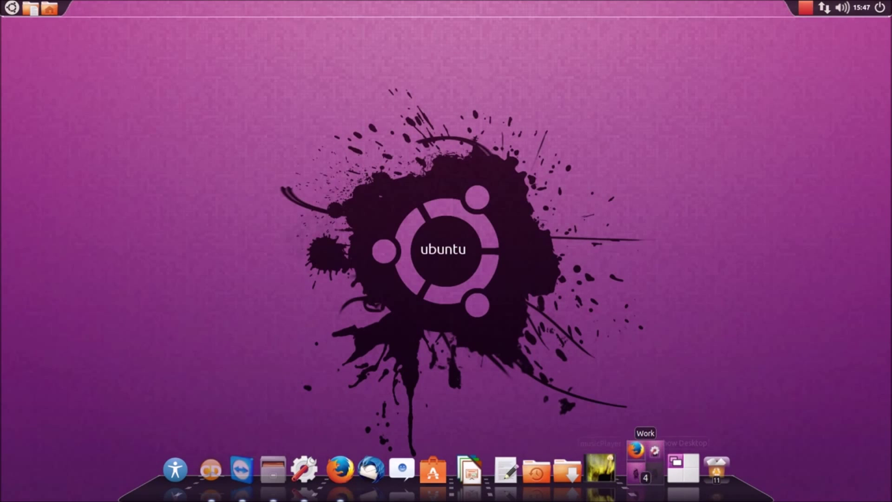
pyautogui.click(643, 464)
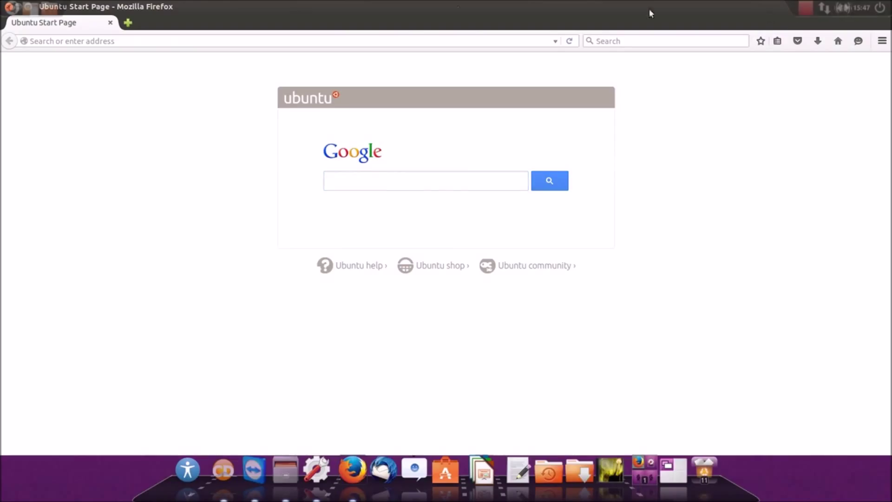
pyautogui.doubleClick(146, 13)
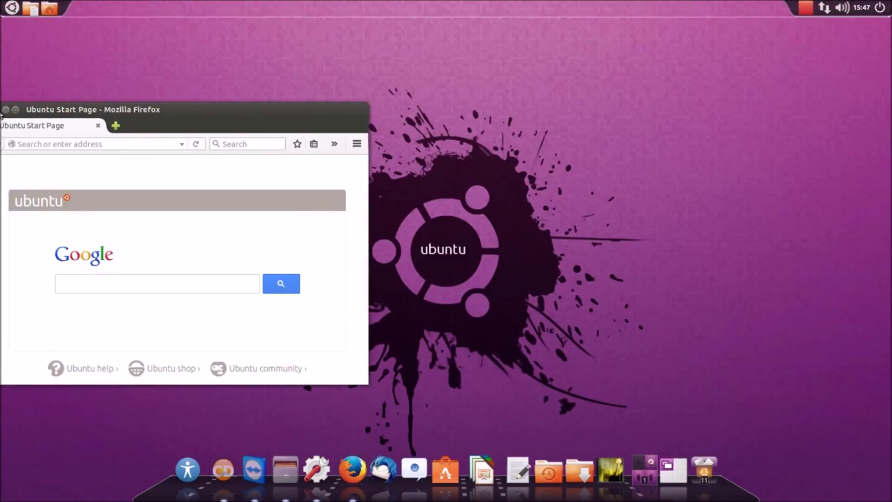
pyautogui.click(4, 110)
pyautogui.click(806, 7)
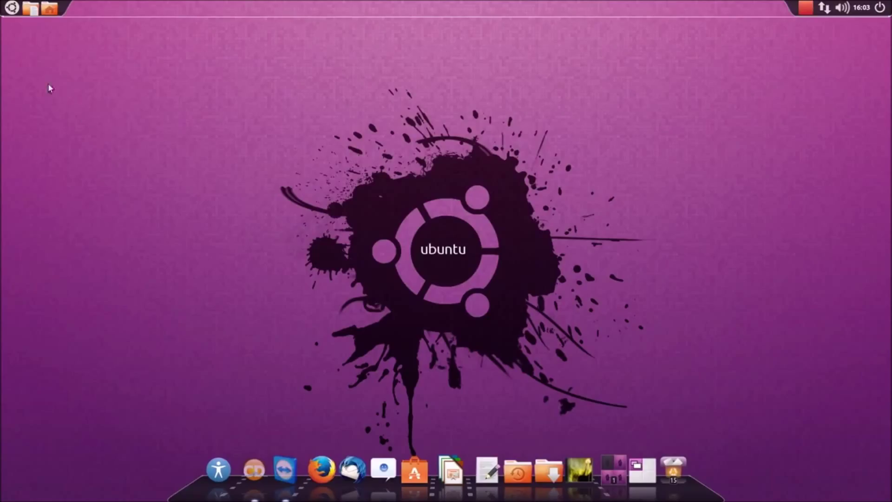
# - Search 'com' to launch CompizConfig Settings Manager, accept the caution warning, and open Animations
pyautogui.click(12, 10)
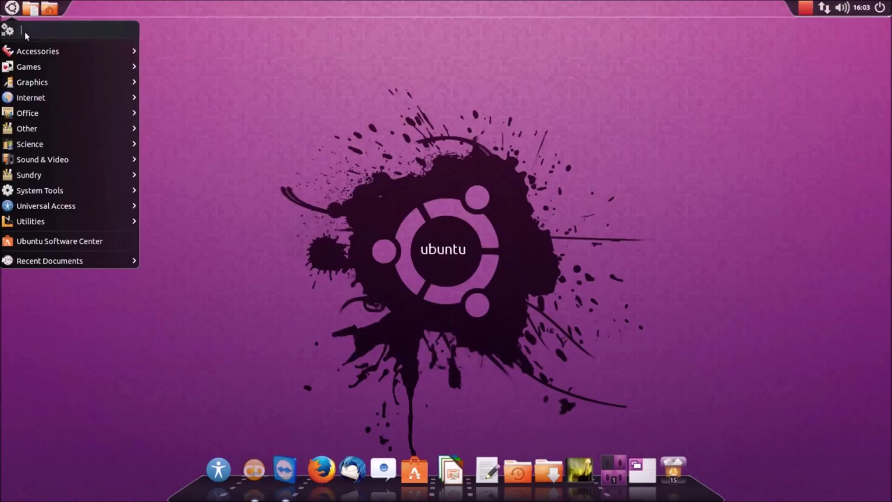
pyautogui.write('co')
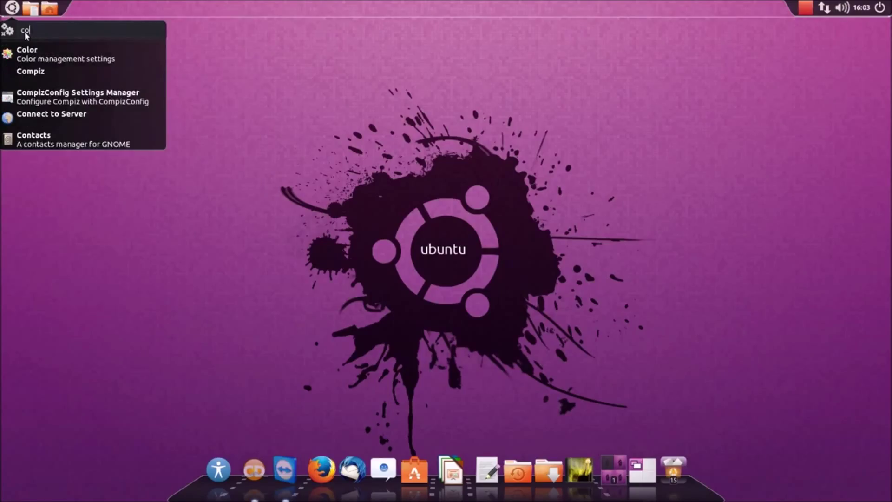
pyautogui.write('m')
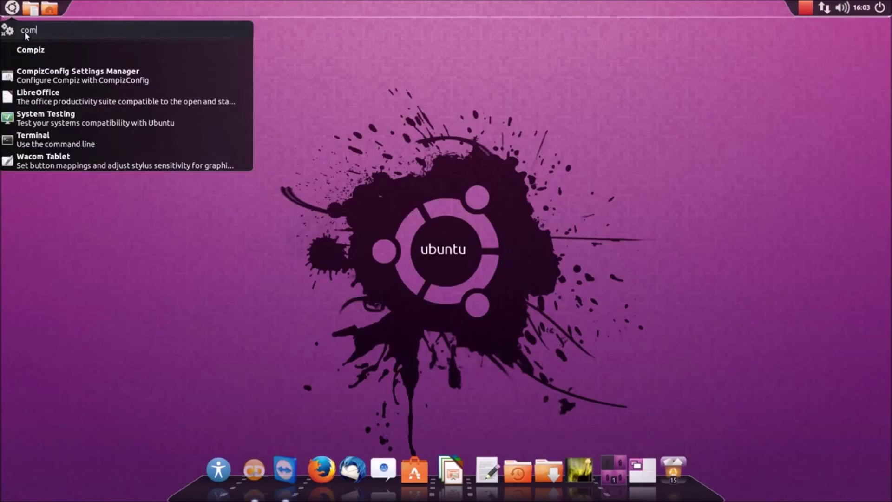
pyautogui.click(65, 76)
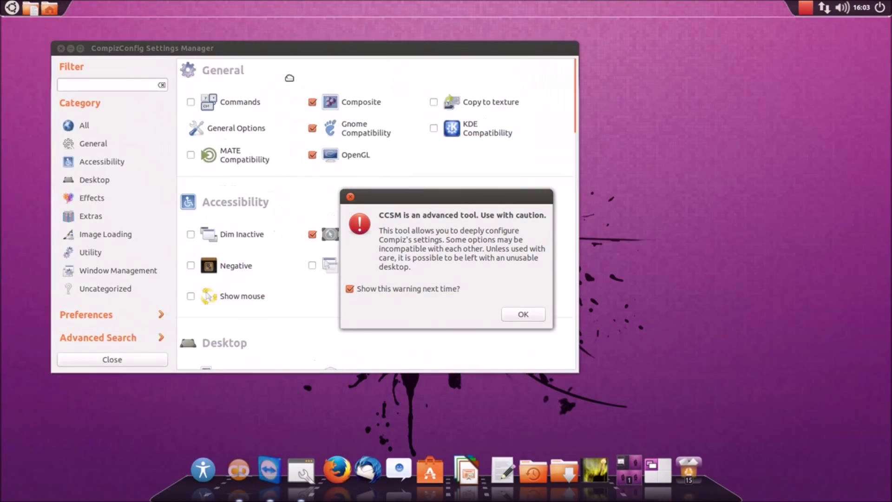
pyautogui.click(516, 312)
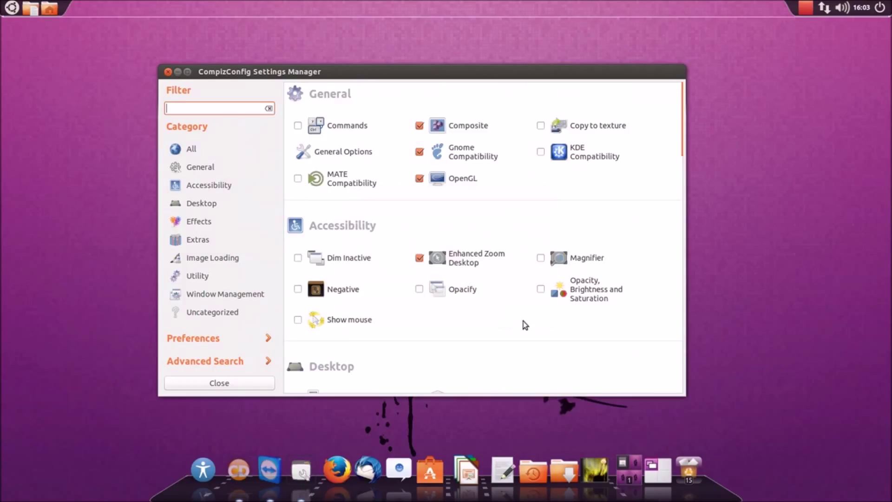
pyautogui.scroll(-5, 523, 322)
pyautogui.scroll(-3, 511, 324)
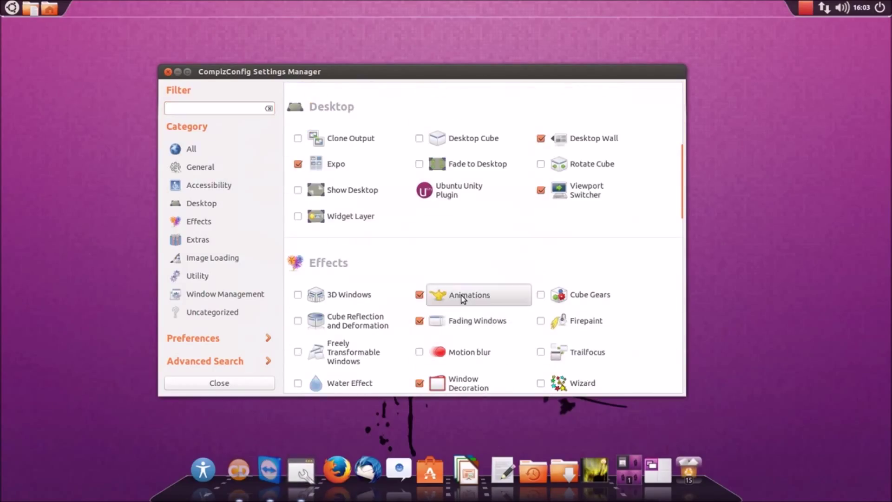
pyautogui.click(462, 296)
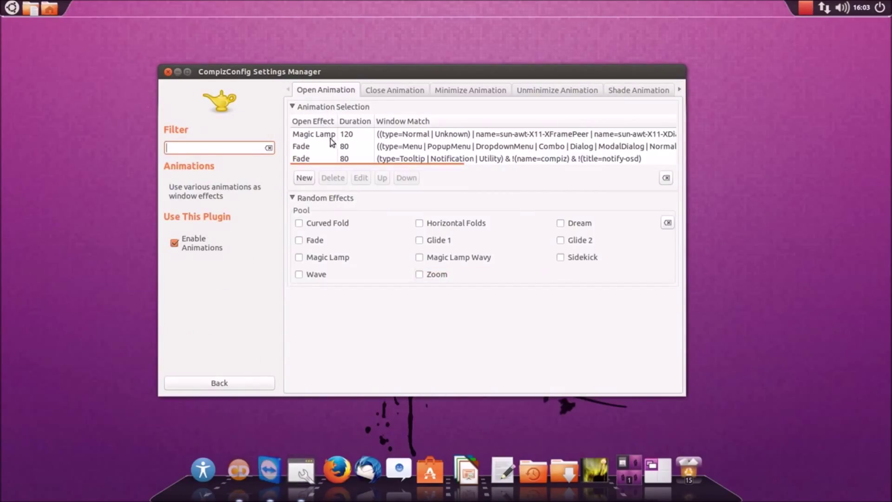
# - Change the Unminimize Animation effect from Glide 2 to Magic Lamp
pyautogui.click(385, 91)
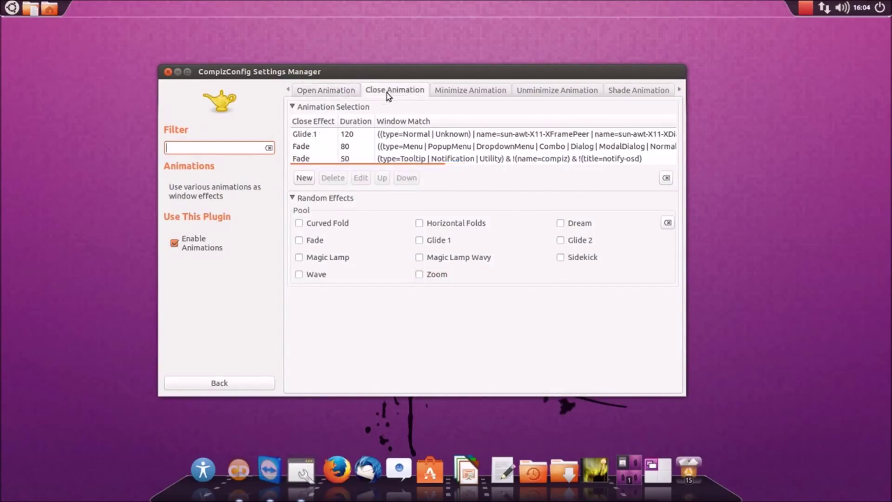
pyautogui.click(493, 93)
pyautogui.click(557, 93)
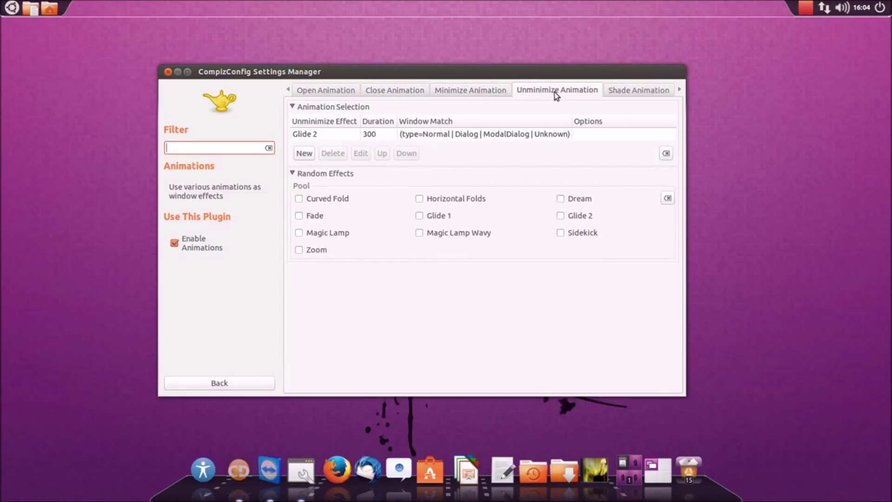
pyautogui.doubleClick(325, 134)
pyautogui.click(448, 221)
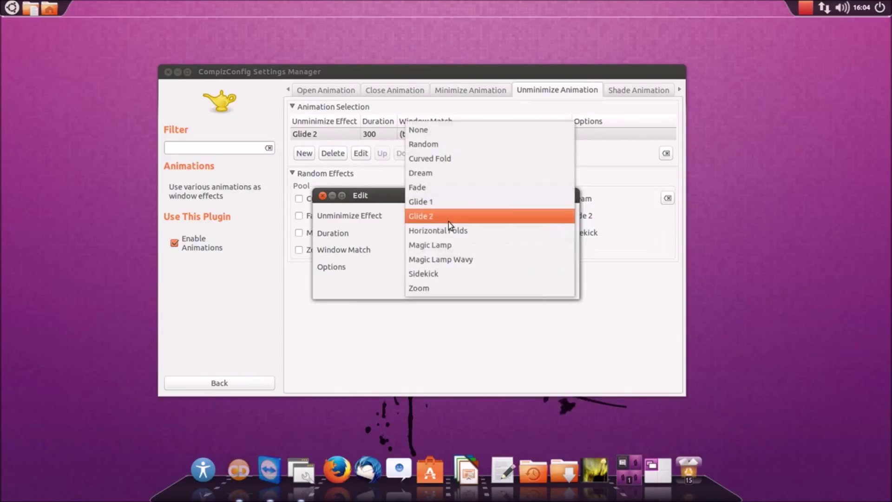
pyautogui.click(443, 246)
pyautogui.click(545, 288)
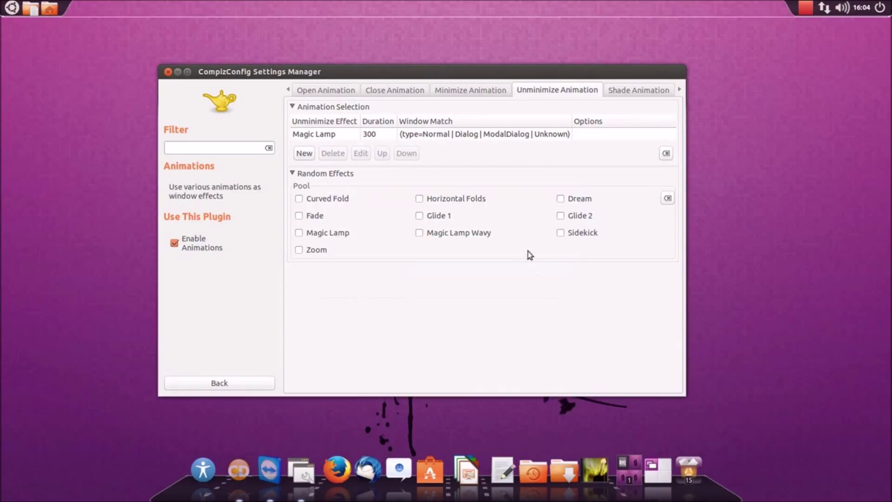
# - Inspect the Magic Lamp Minimize Animation entry, leaving it unchanged
pyautogui.click(441, 91)
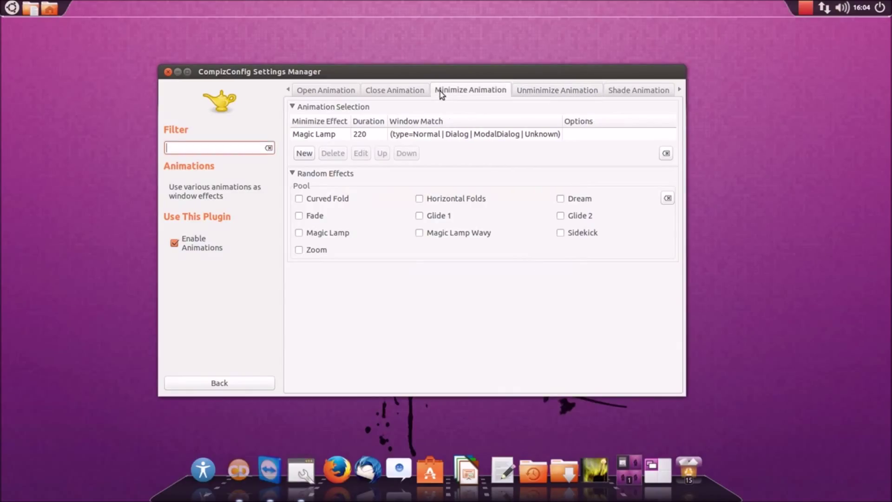
pyautogui.click(363, 136)
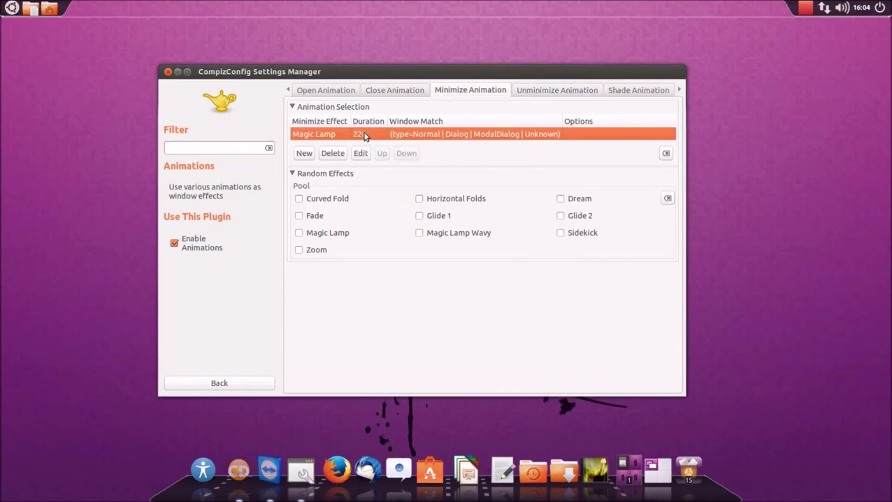
pyautogui.doubleClick(340, 136)
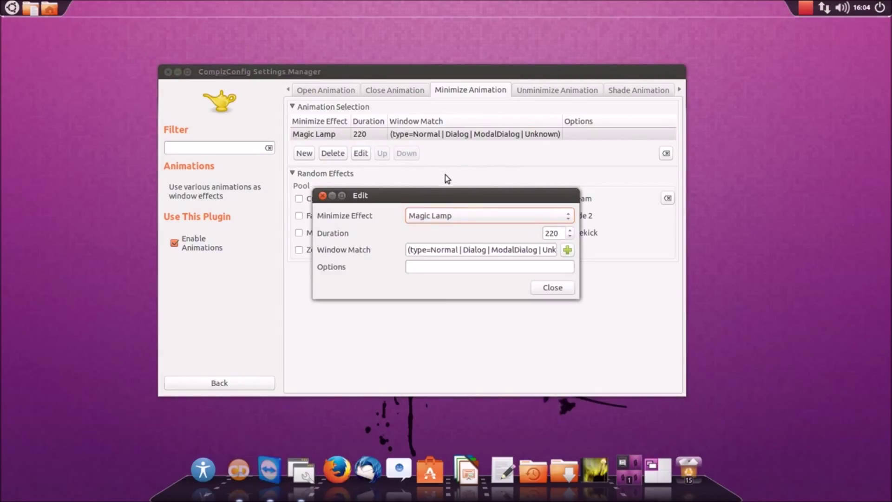
pyautogui.click(551, 288)
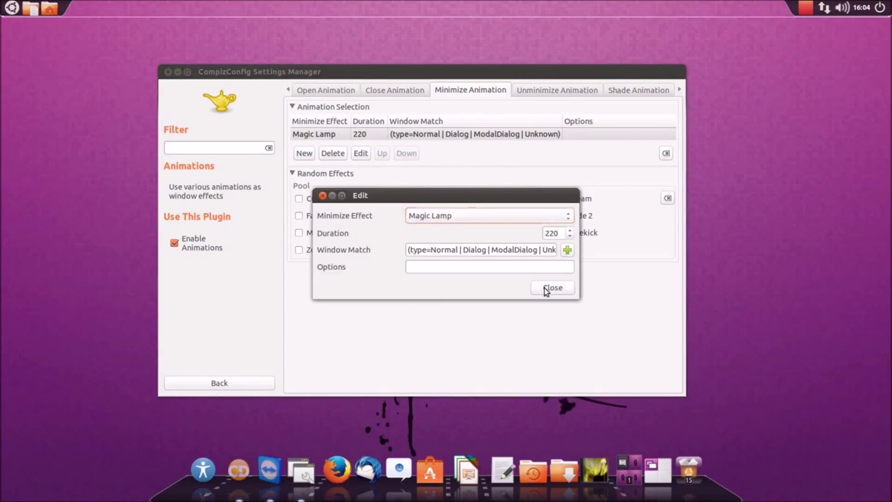
# - Replace Magic Lamp with Glide 1 as the first Open Animation effect
pyautogui.click(394, 90)
pyautogui.click(309, 89)
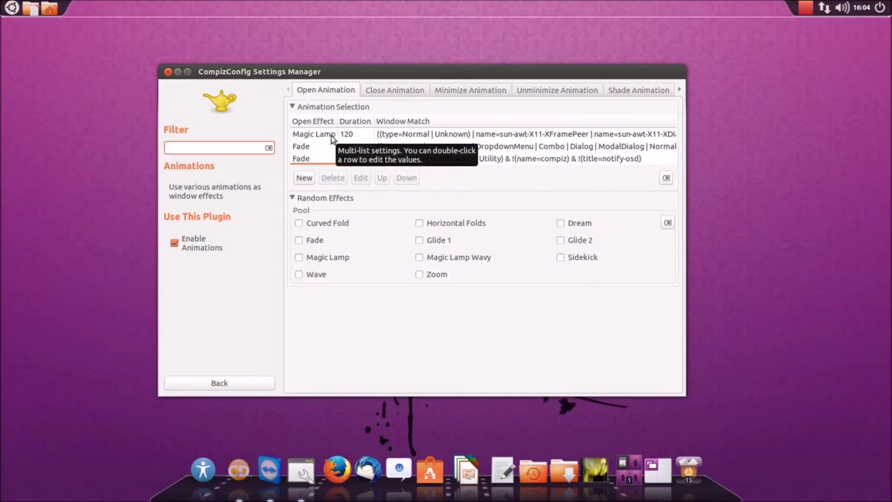
pyautogui.doubleClick(333, 138)
pyautogui.click(444, 216)
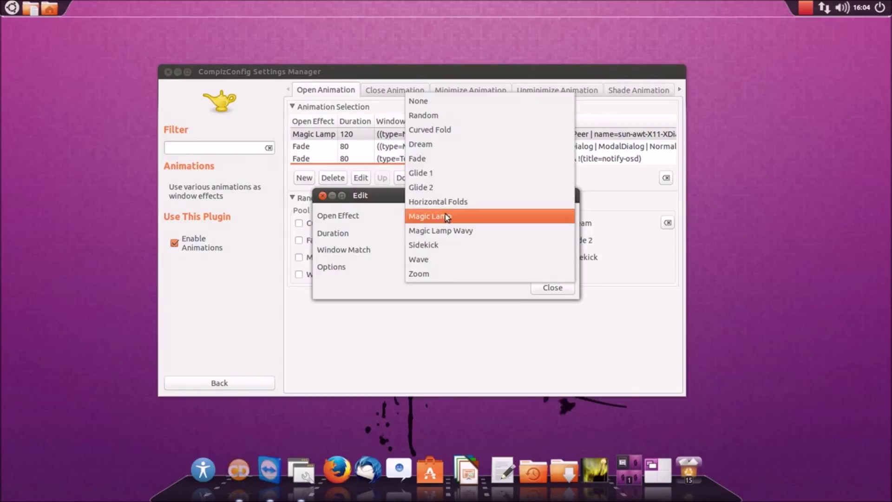
pyautogui.click(441, 175)
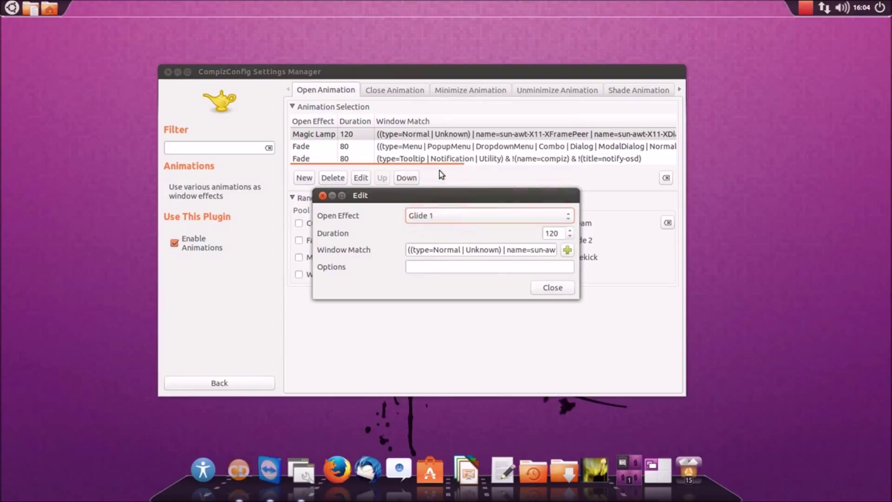
pyautogui.click(554, 288)
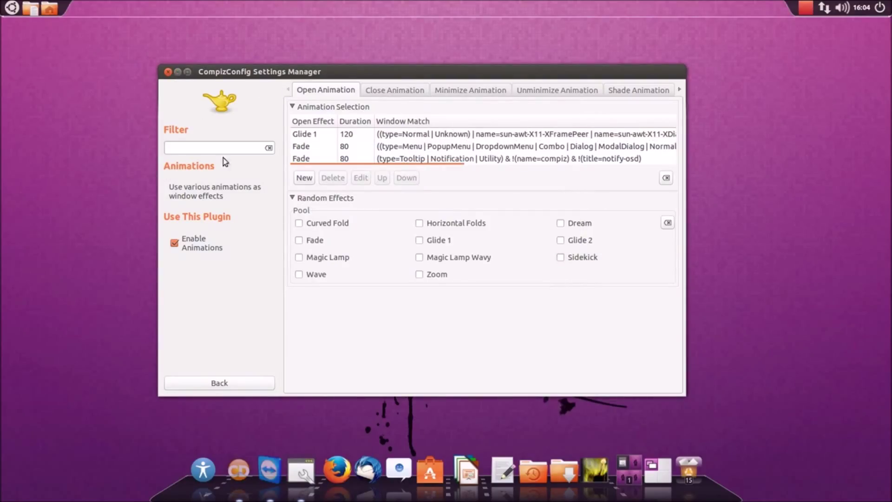
pyautogui.click(241, 387)
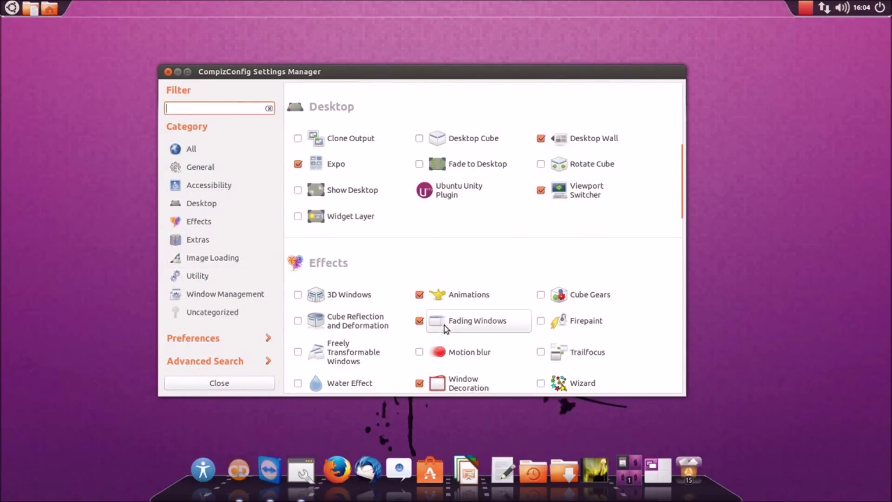
# - Enable the Water Effect plugin, view its settings, and test ripples with Ctrl+Super
pyautogui.scroll(-3, 446, 320)
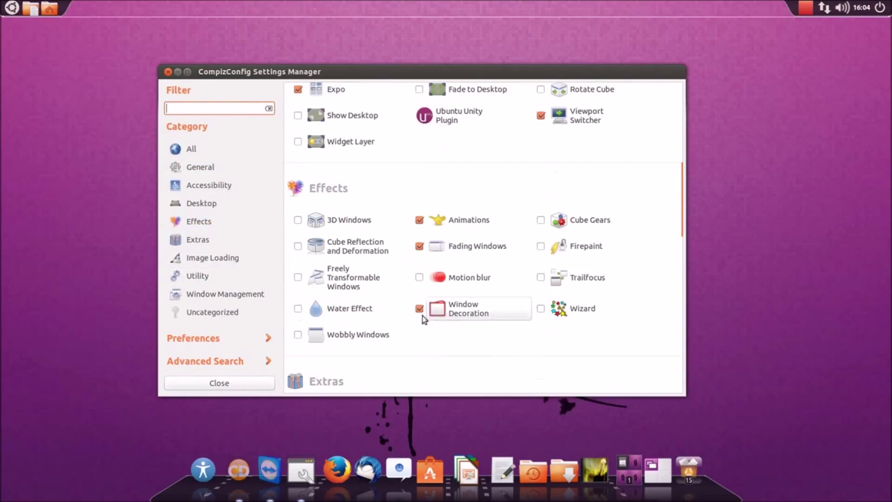
pyautogui.click(298, 311)
pyautogui.click(343, 312)
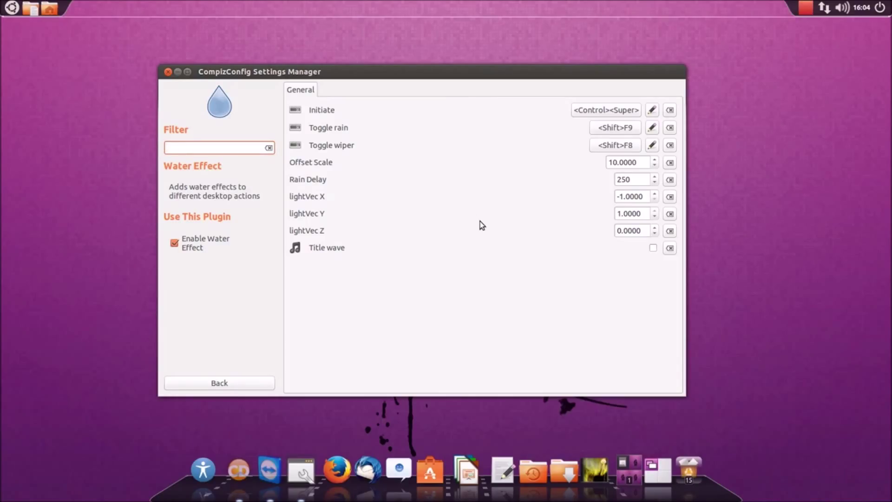
pyautogui.press('ctrl+super')
# - Test the water ripples and the Magic Lamp minimize and restore animation on the settings window
pyautogui.press('ctrl+super')
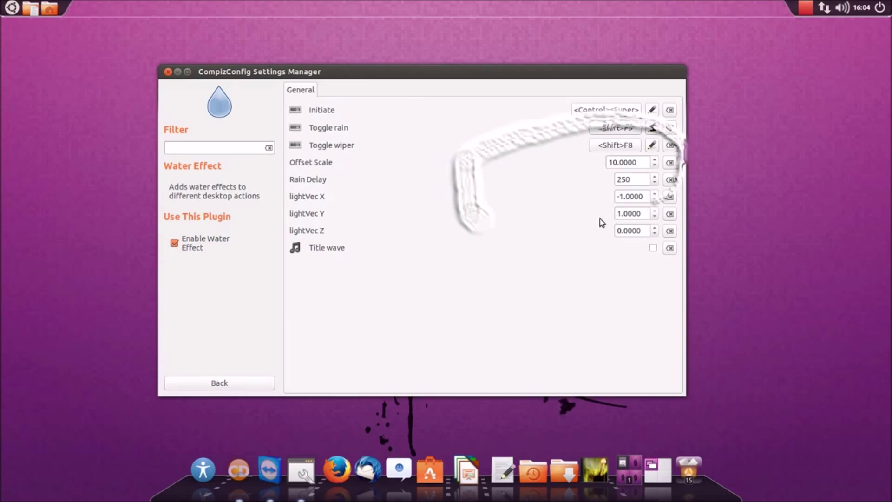
pyautogui.press('ctrl+super')
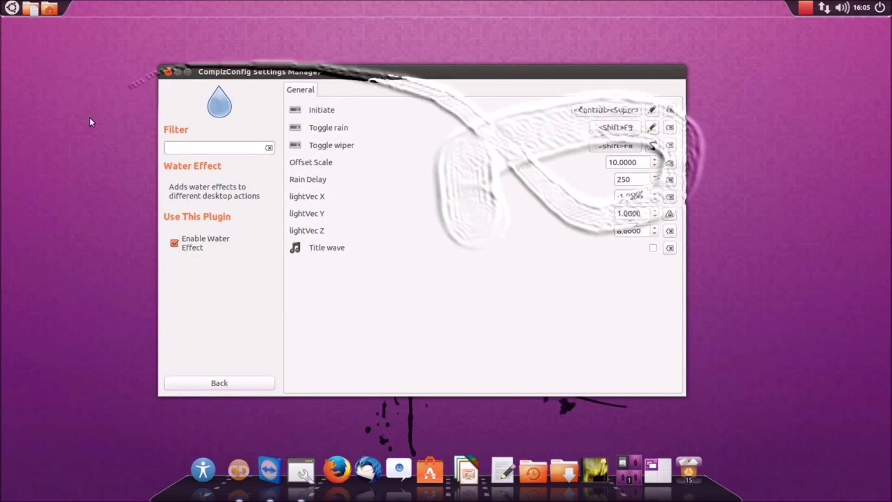
pyautogui.click(178, 72)
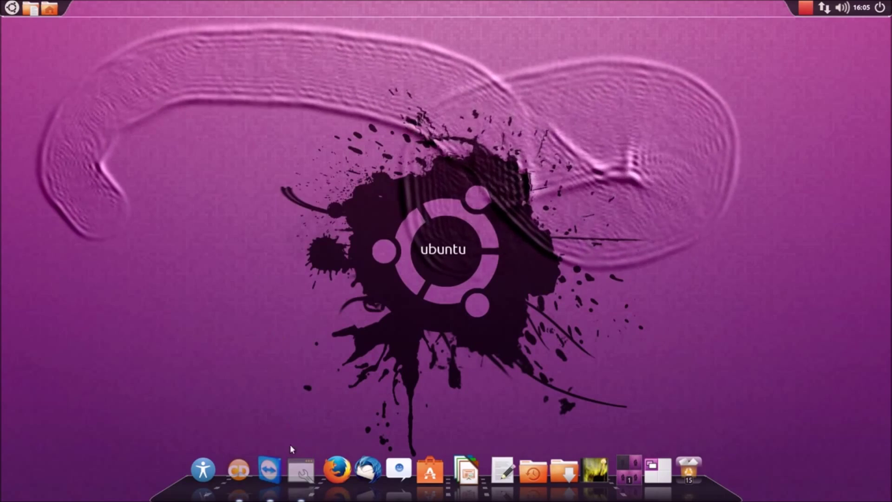
pyautogui.click(300, 470)
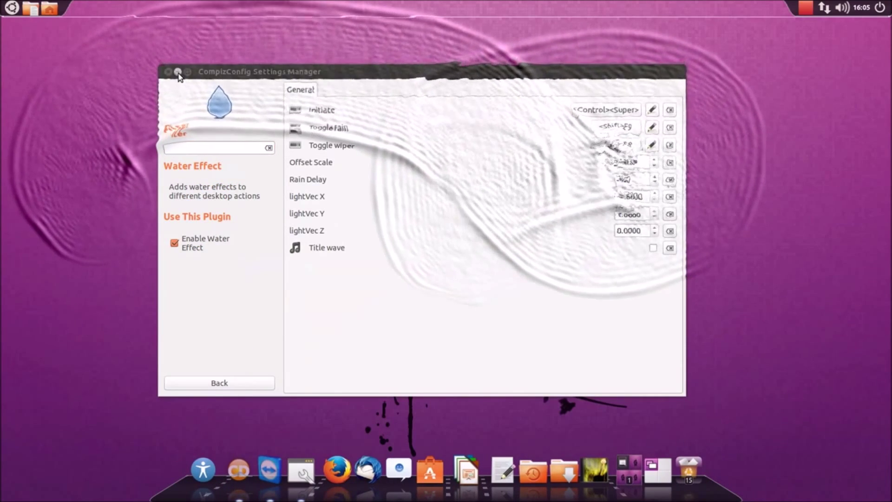
pyautogui.click(178, 73)
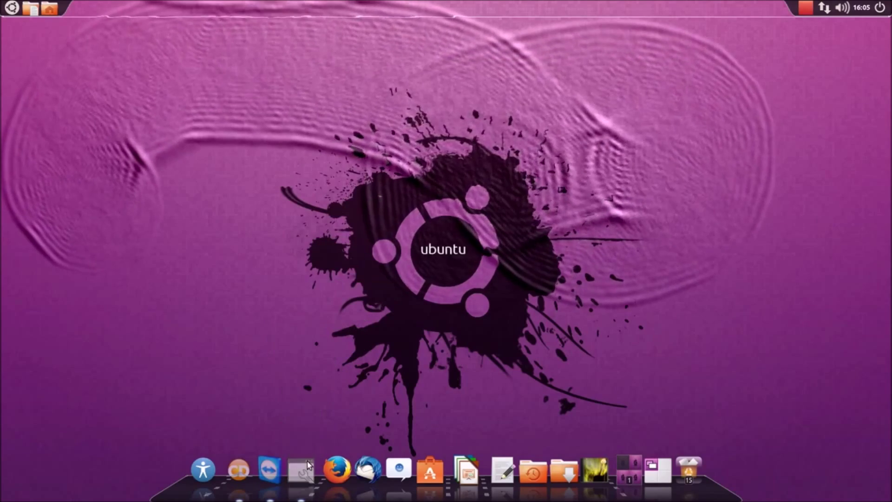
pyautogui.click(306, 461)
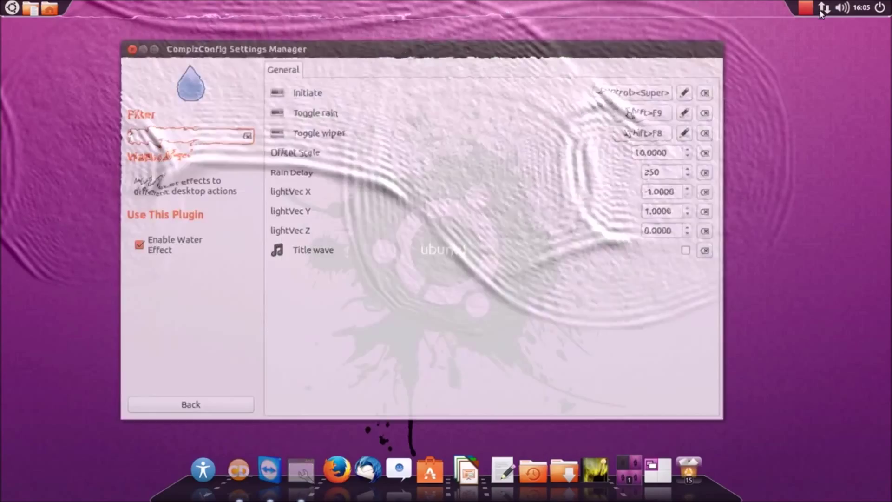
# - Hide all windows to reveal the desktop and bring up the applications menu
pyautogui.click(805, 8)
pyautogui.click(805, 9)
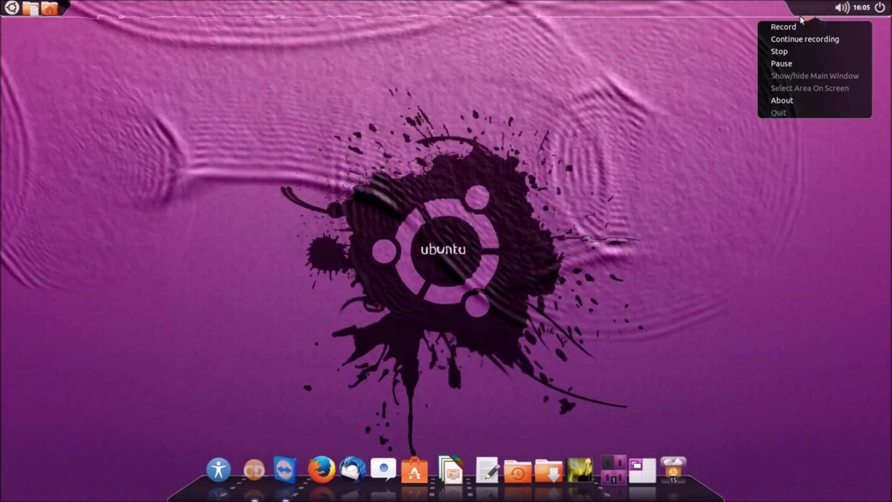
pyautogui.click(781, 52)
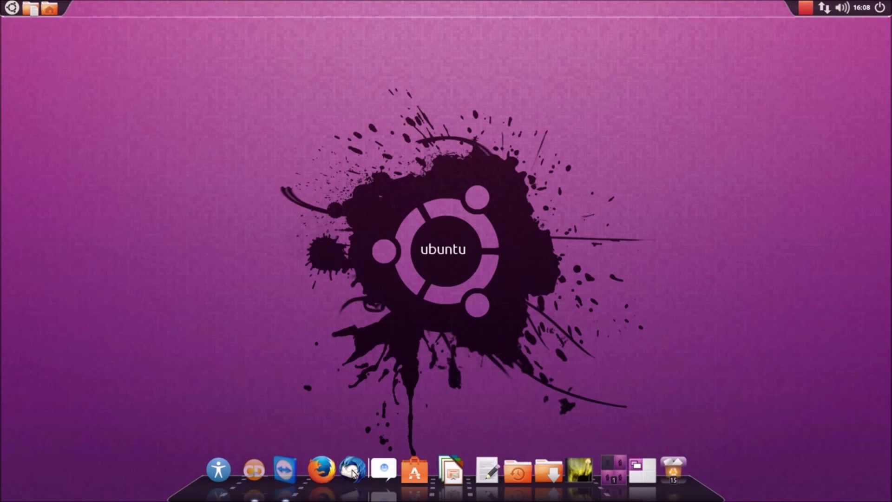
pyautogui.click(13, 8)
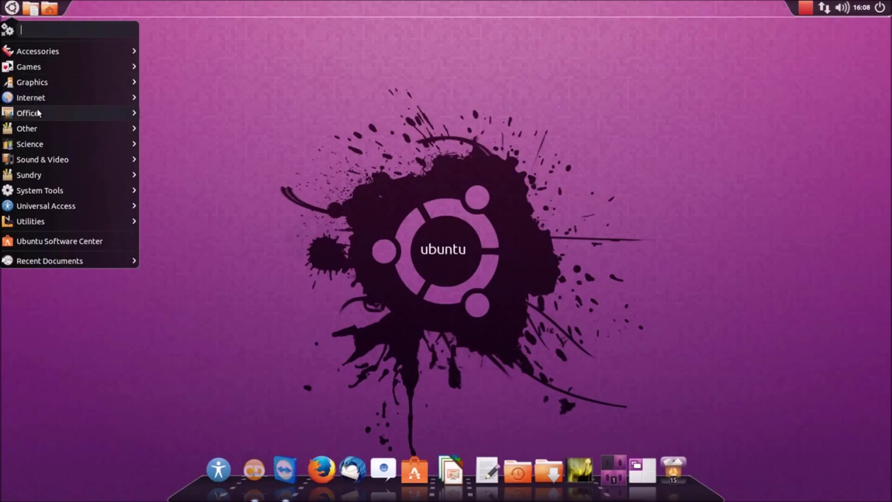
pyautogui.moveTo(39, 113)
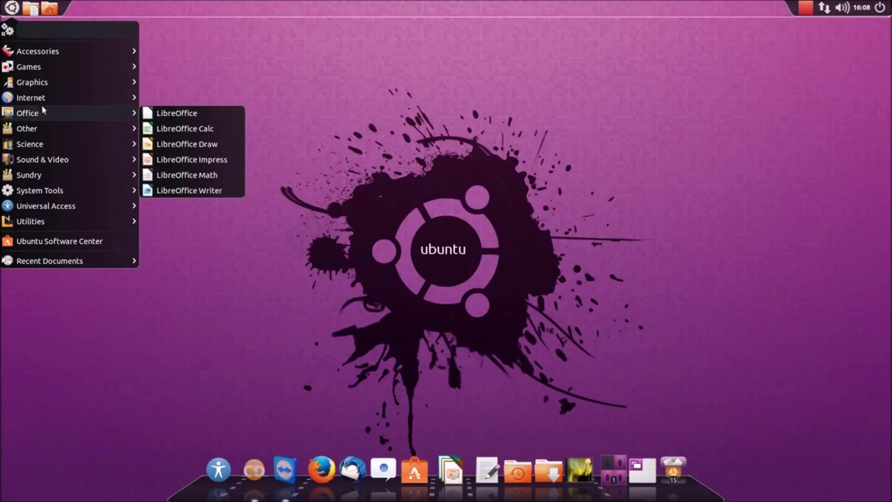
pyautogui.moveTo(43, 86)
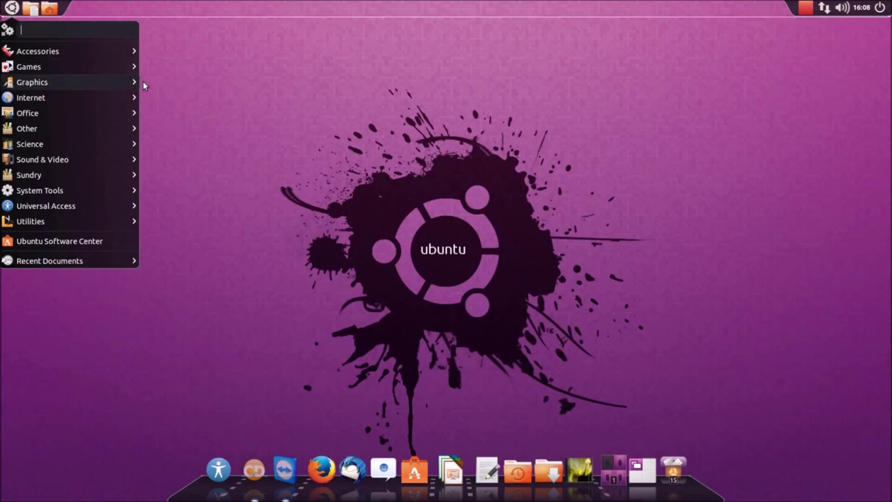
pyautogui.moveTo(69, 65)
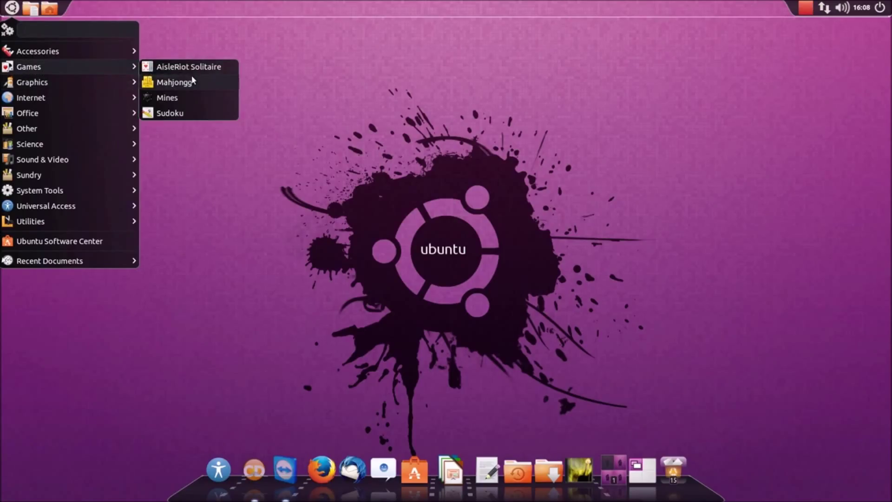
pyautogui.click(183, 114)
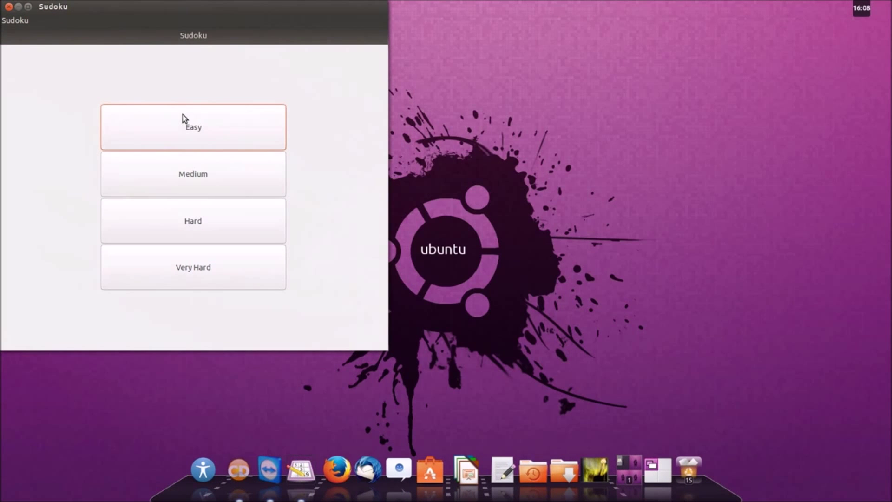
pyautogui.rightClick(306, 473)
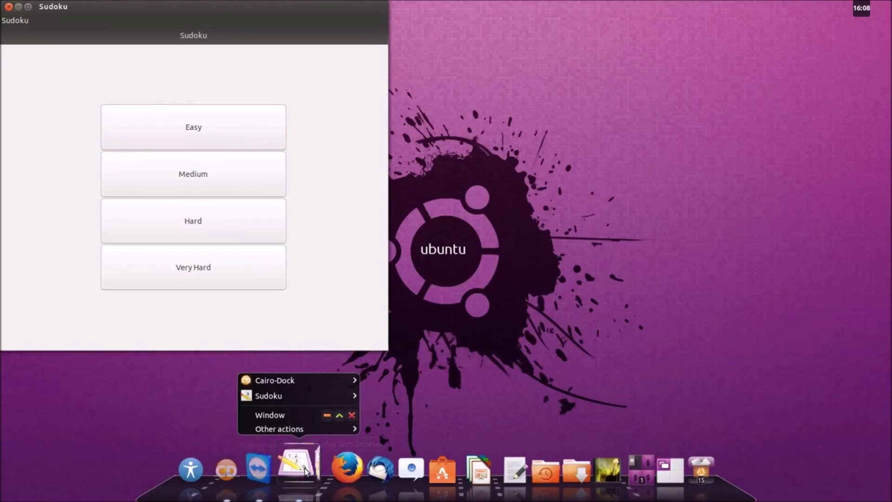
pyautogui.moveTo(328, 396)
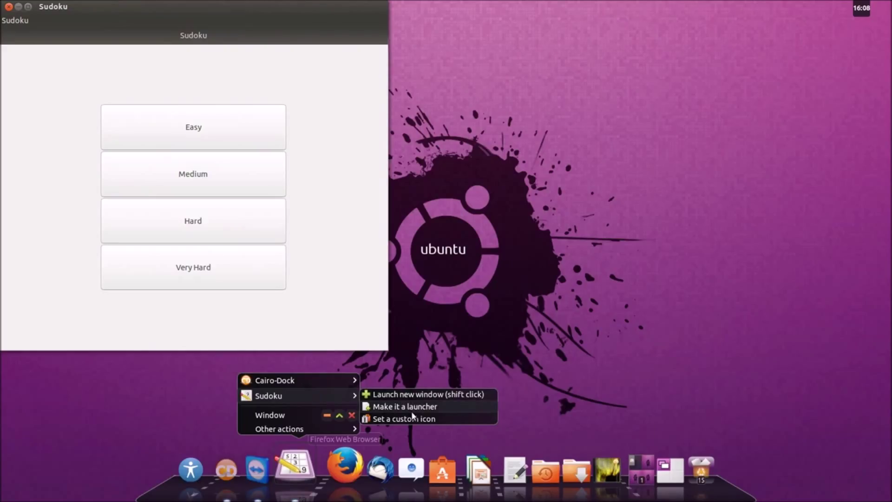
pyautogui.click(229, 138)
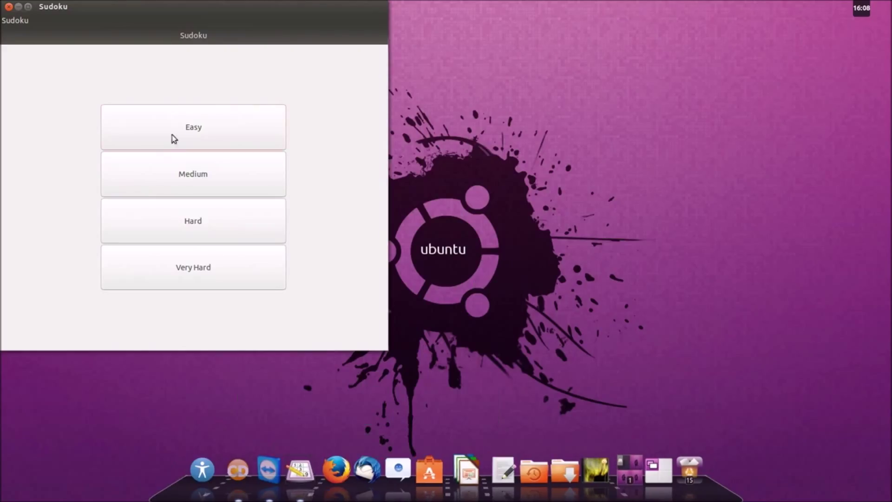
pyautogui.click(10, 7)
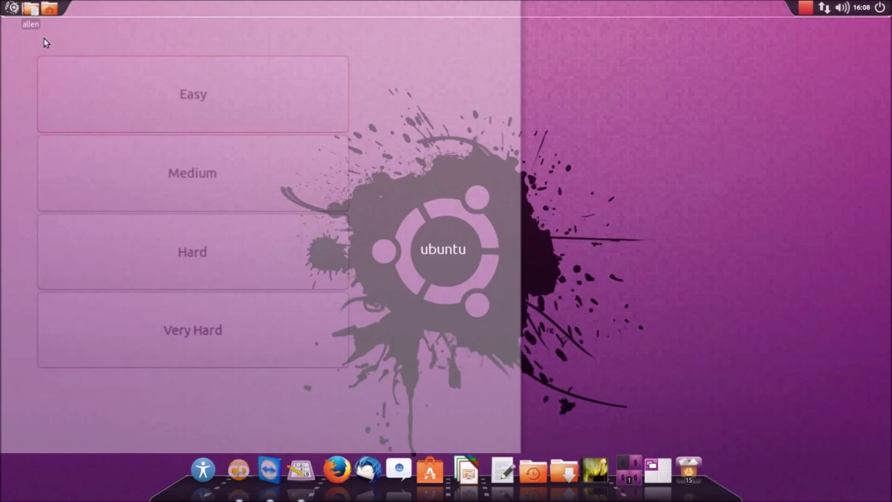
pyautogui.click(8, 7)
pyautogui.moveTo(15, 68)
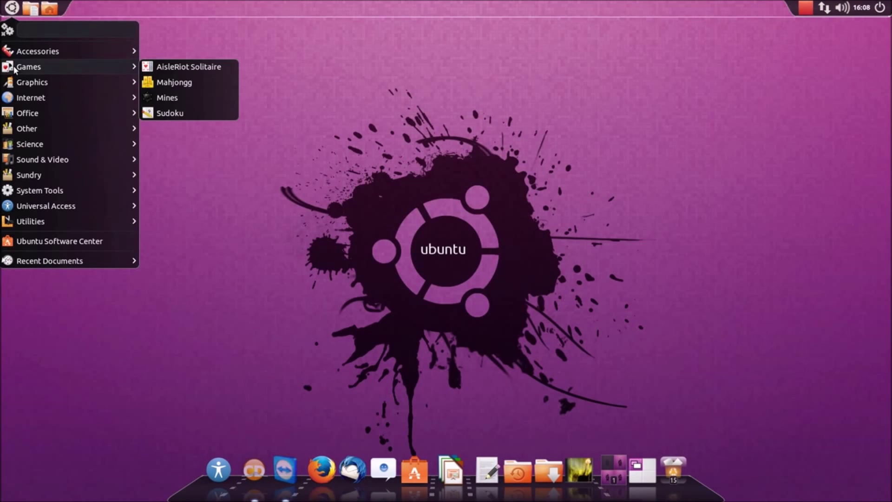
pyautogui.moveTo(174, 83)
pyautogui.mouseDown()
pyautogui.moveTo(299, 393)
pyautogui.moveTo(309, 475)
pyautogui.mouseUp()
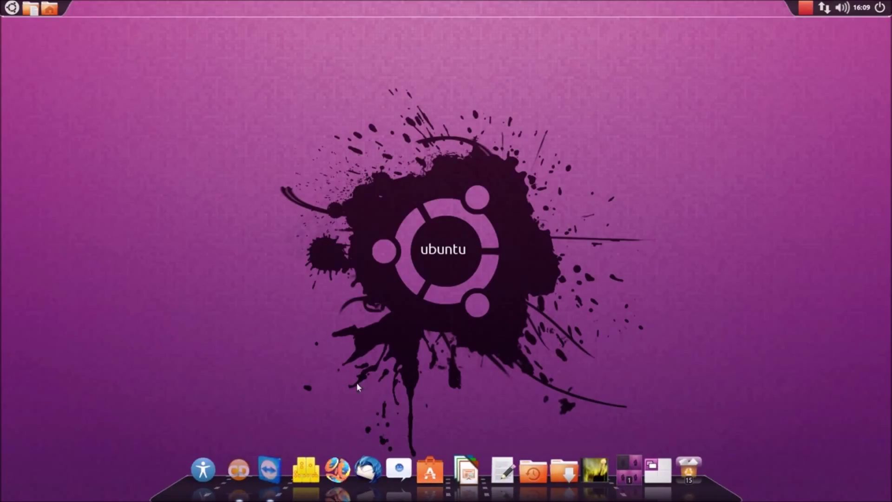
pyautogui.rightClick(301, 478)
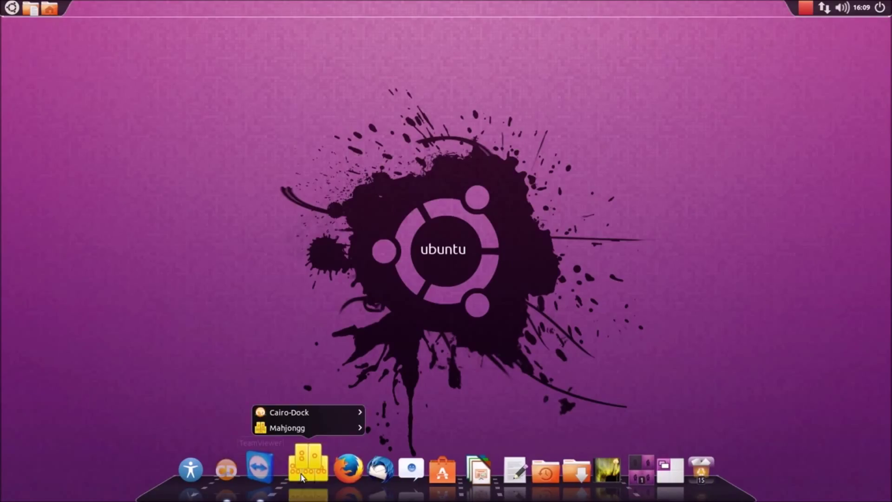
pyautogui.click(171, 297)
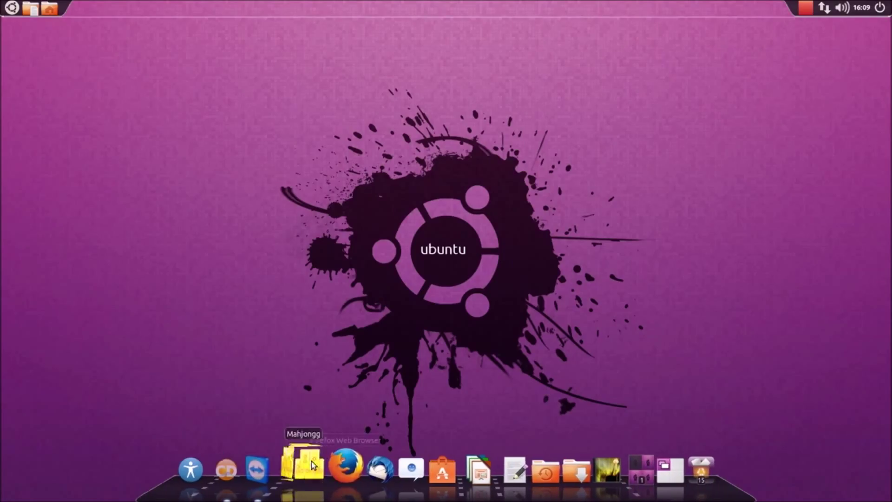
pyautogui.moveTo(311, 461); pyautogui.dragTo(306, 203)
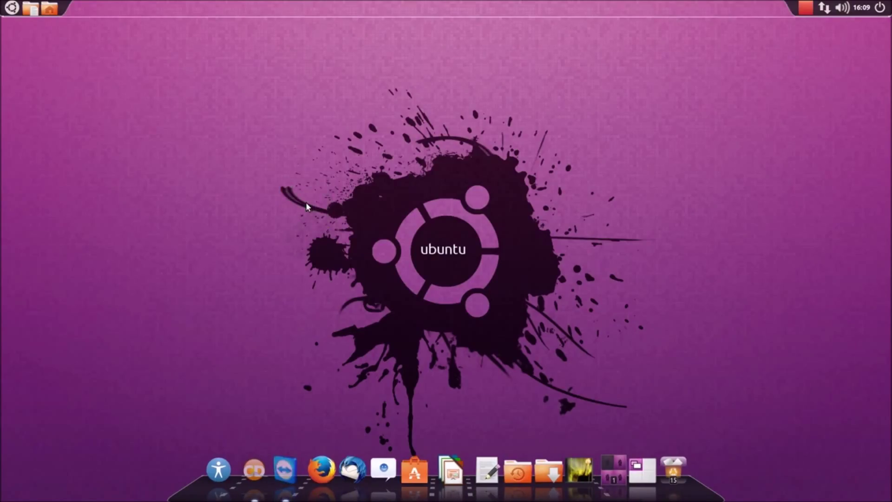
pyautogui.click(9, 9)
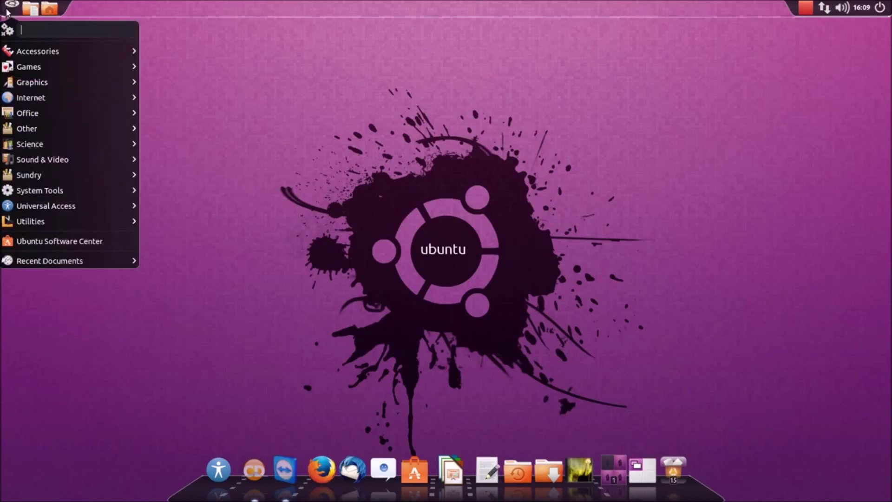
# - Reach the System Settings overview via Change Desktop Background, then go to Security & Privacy
pyautogui.click(186, 36)
pyautogui.rightClick(292, 85)
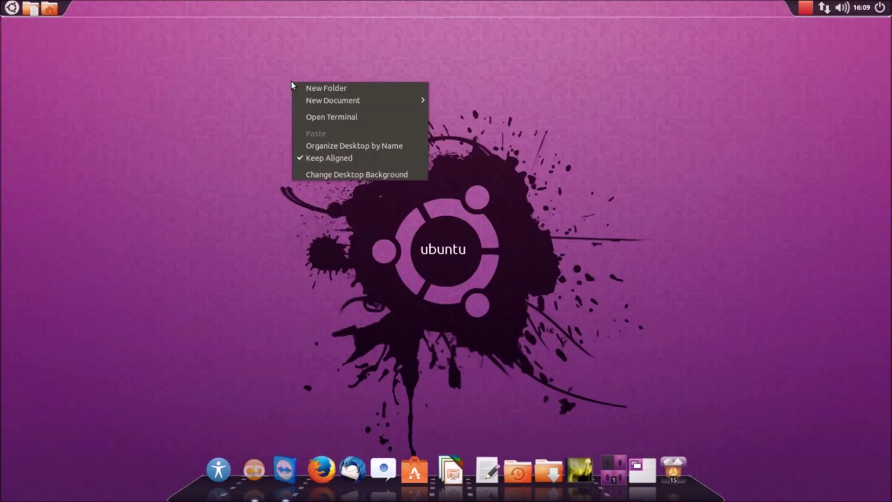
pyautogui.click(461, 174)
pyautogui.rightClick(516, 170)
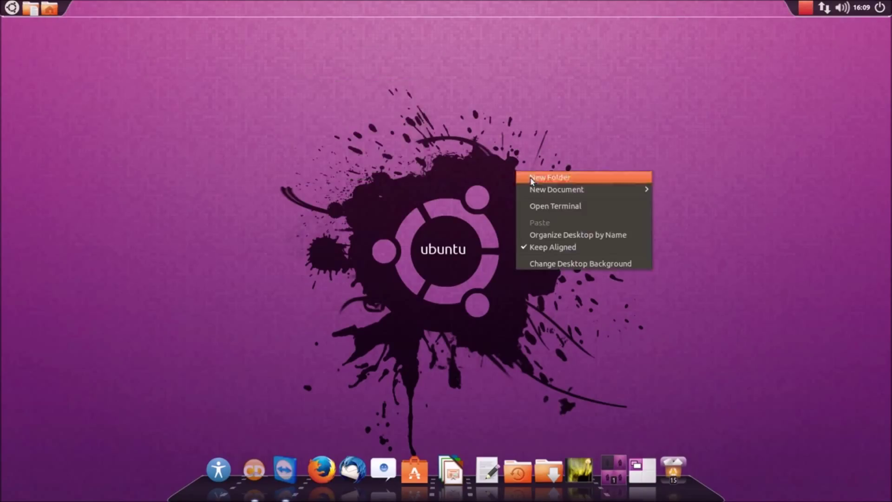
pyautogui.click(582, 263)
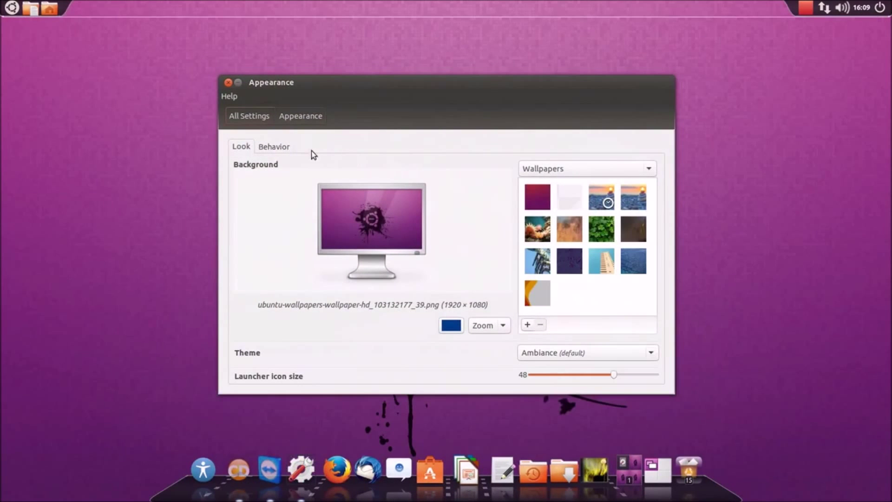
pyautogui.click(265, 116)
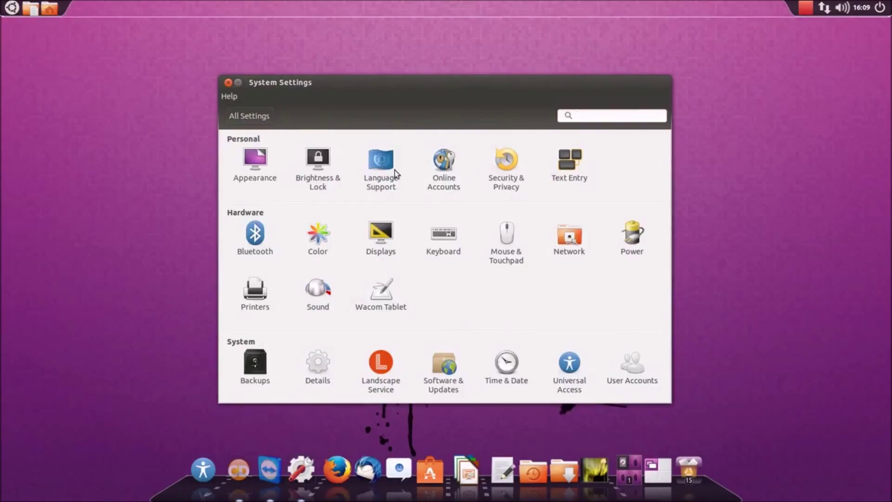
pyautogui.click(512, 173)
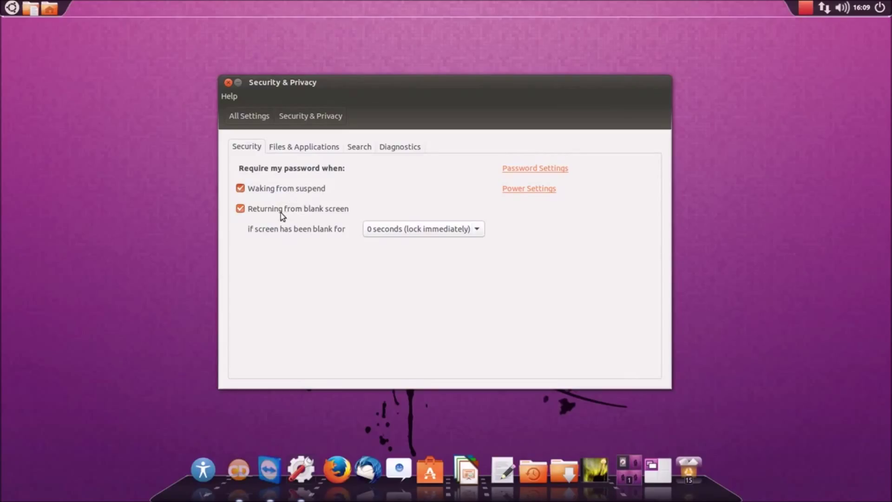
# - Stop requiring a password on waking from suspend and after a blank screen, then open Wacom Tablet
pyautogui.click(240, 189)
pyautogui.click(241, 209)
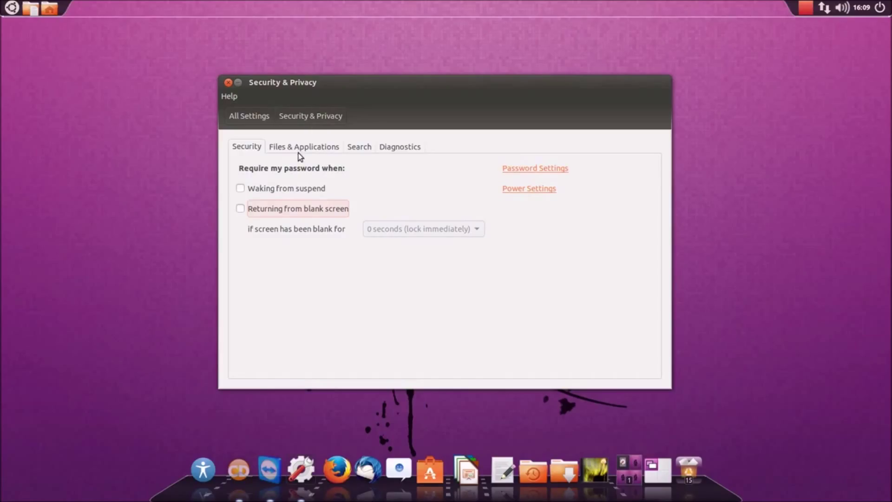
pyautogui.click(252, 123)
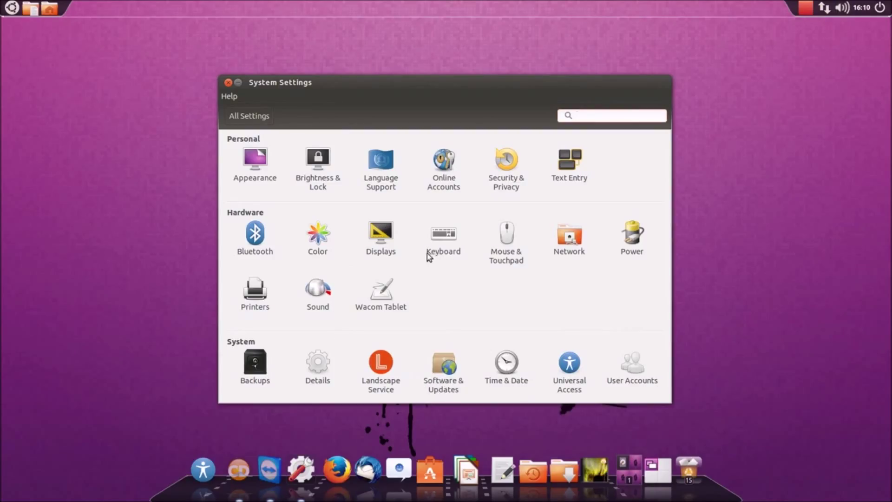
pyautogui.click(382, 297)
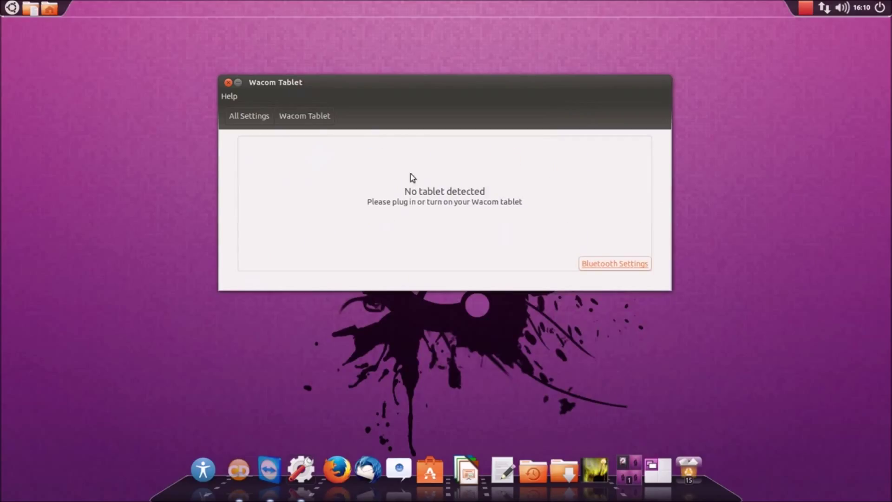
# - Revisit Security & Privacy and the password settings from the overview to recheck the prompts
pyautogui.click(247, 116)
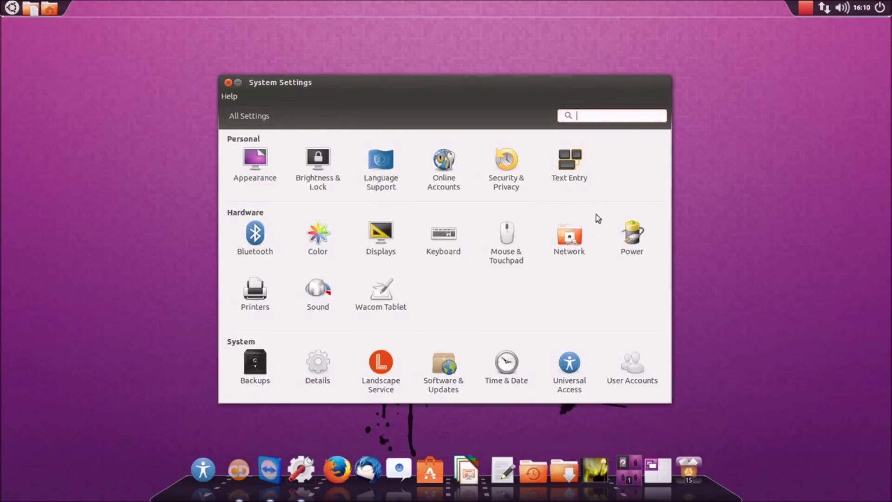
pyautogui.click(511, 169)
pyautogui.click(510, 169)
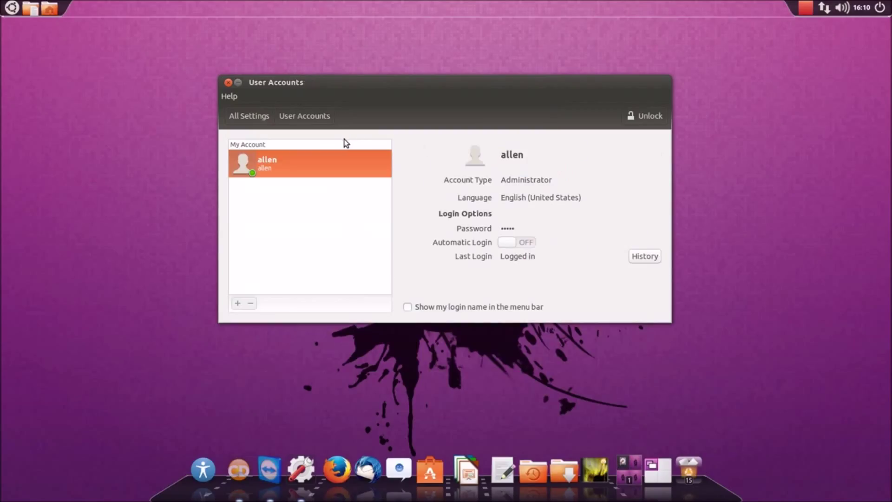
pyautogui.click(251, 116)
pyautogui.click(510, 167)
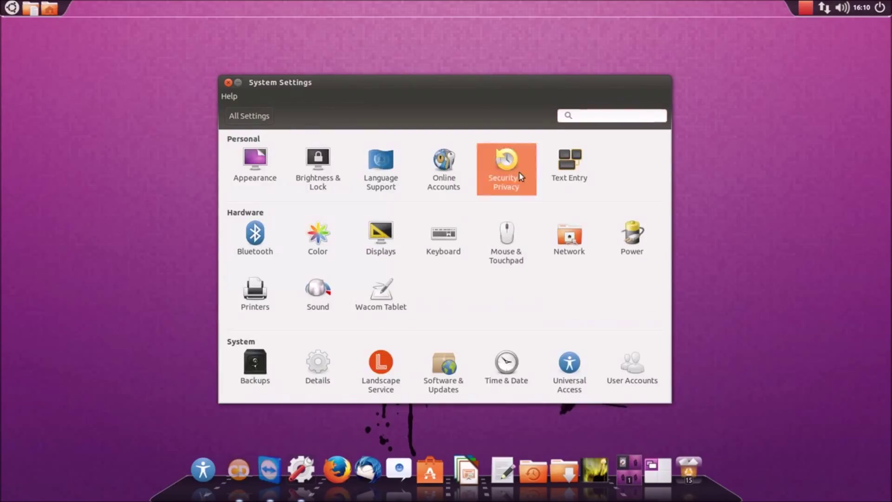